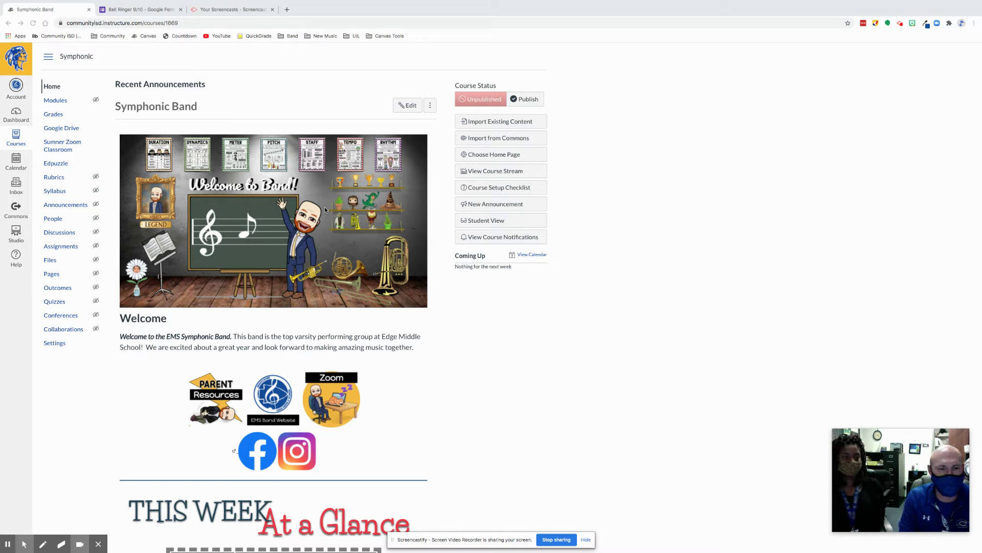
Step: Open the Symphonic course's Modules page, then start and cancel adding a new module
left_click(57, 102)
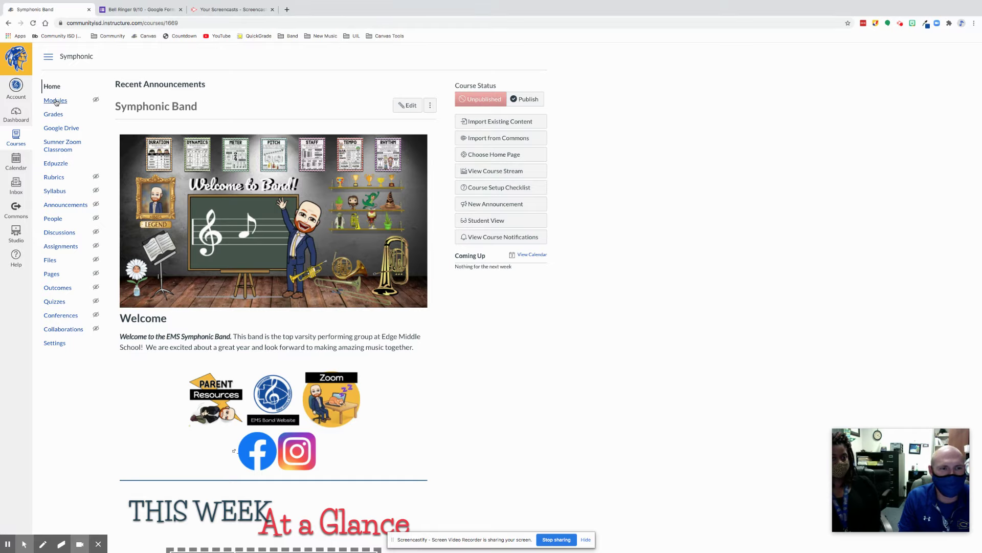
left_click(61, 102)
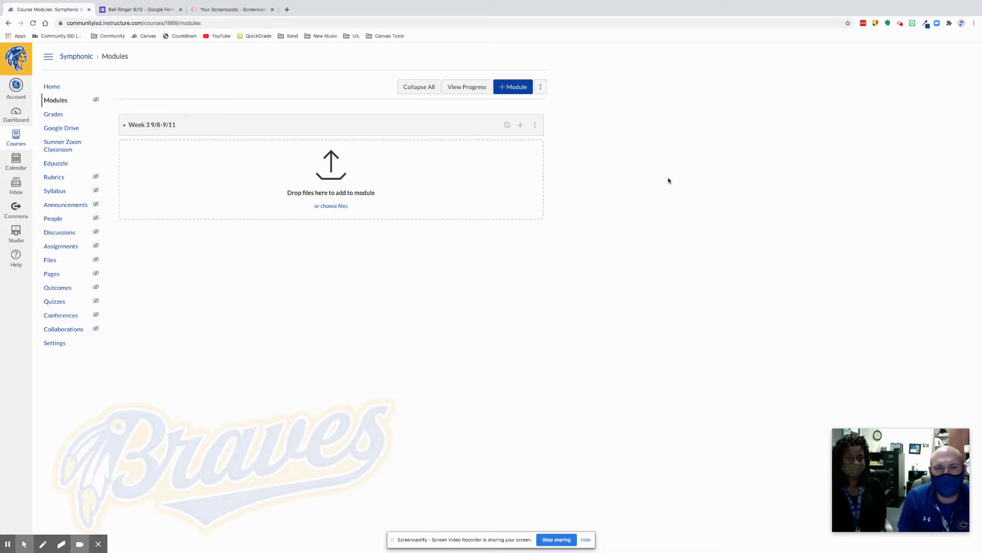
left_click(514, 84)
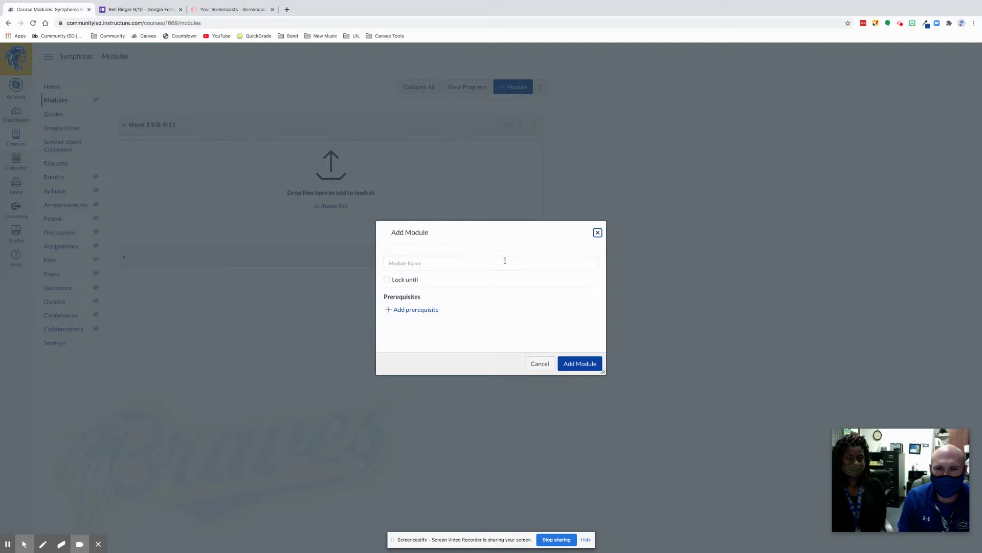
left_click(417, 262)
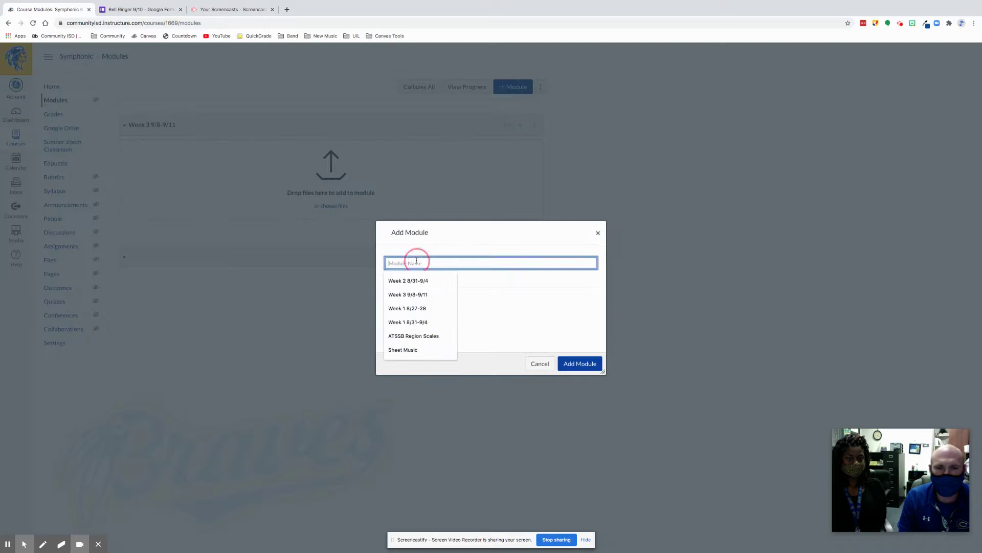
left_click(551, 313)
left_click(539, 361)
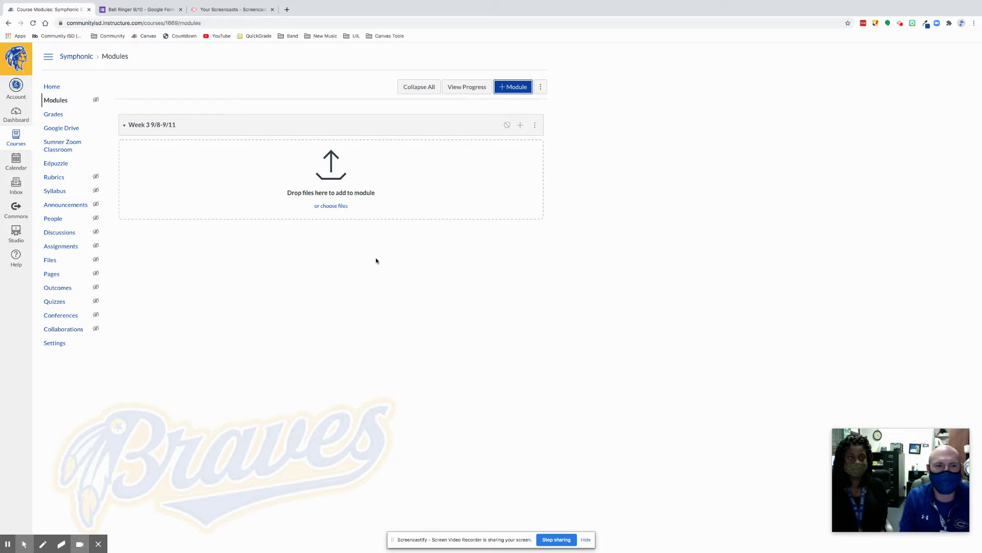
left_click_drag(376, 261, 348, 172)
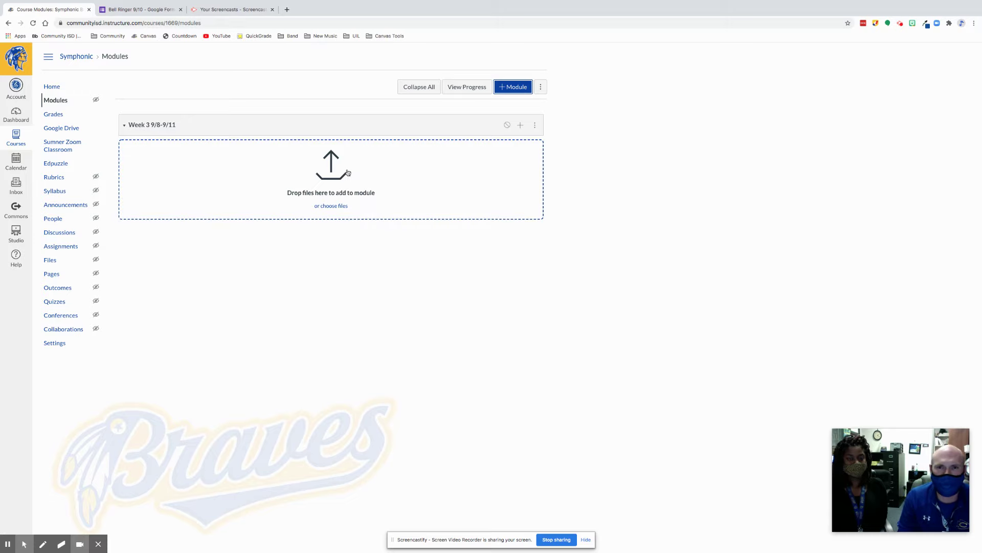
left_click_drag(348, 173, 335, 206)
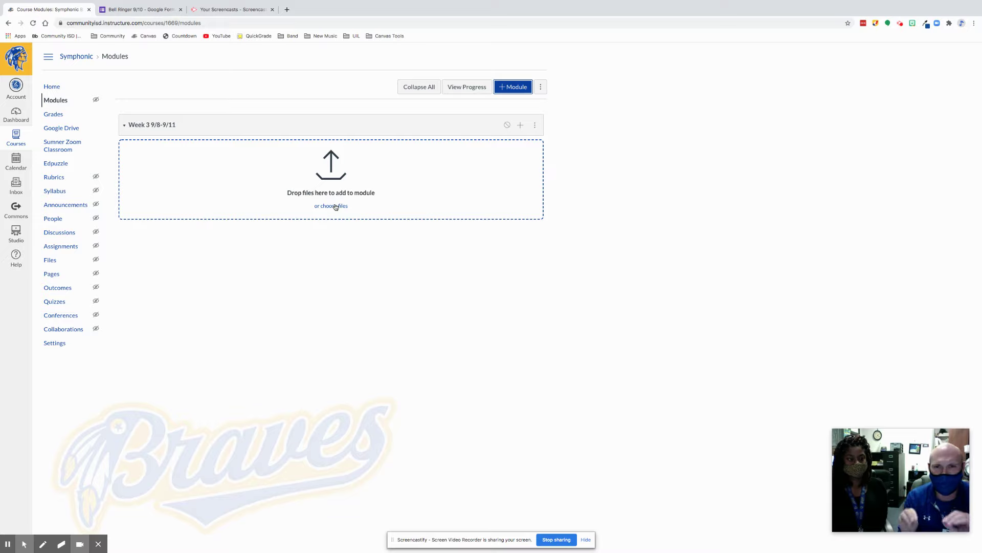
left_click(336, 207)
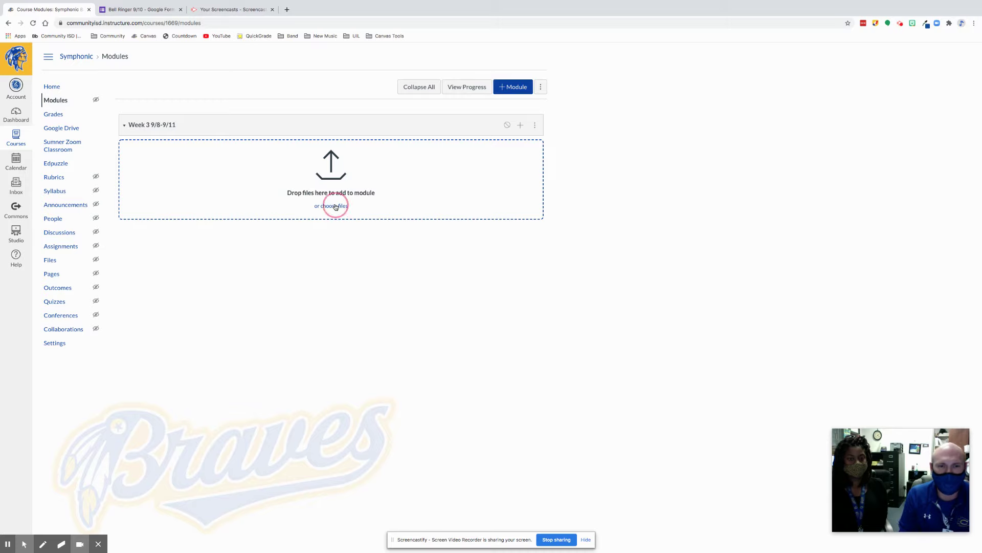
scroll(505, 62, "down", 10)
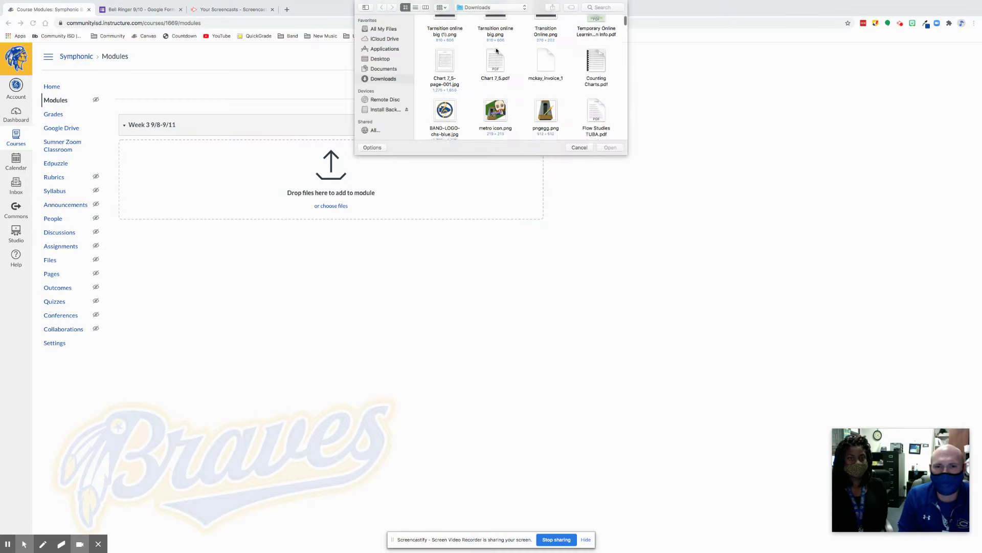
scroll(505, 61, "up", 10)
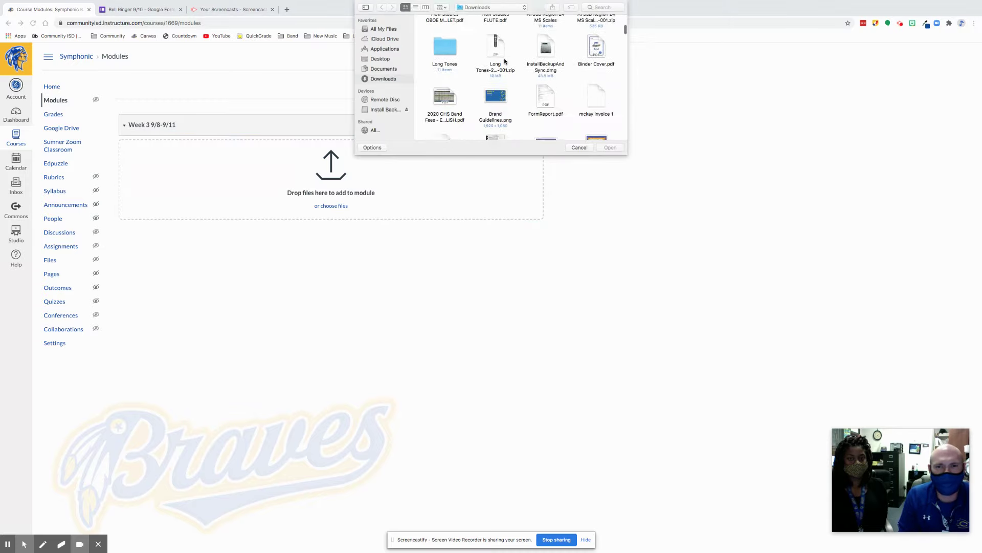
left_click(580, 147)
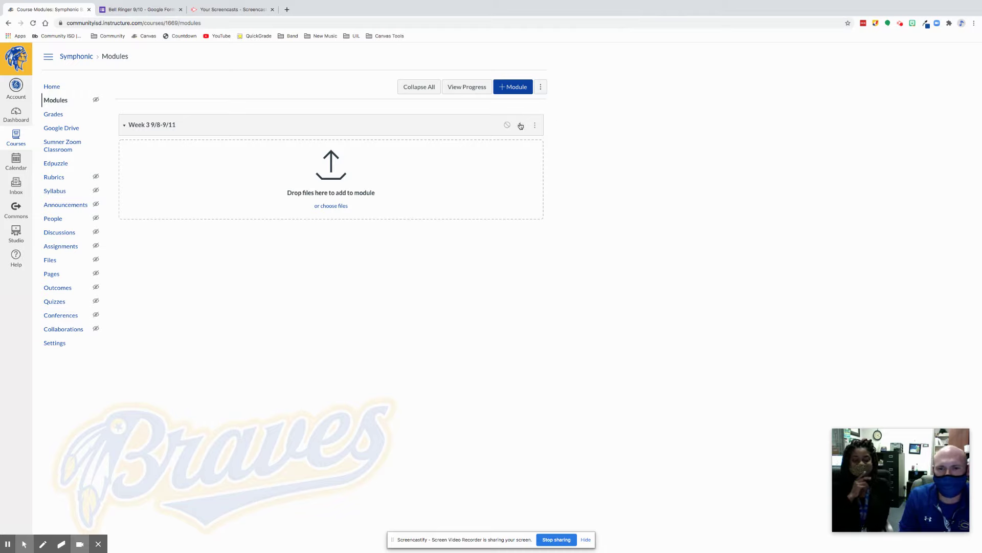
Step: Add a new assignment 'Bell Ringer 9/14' to the Week 3 9/8-9/11 module and open it
left_click(520, 126)
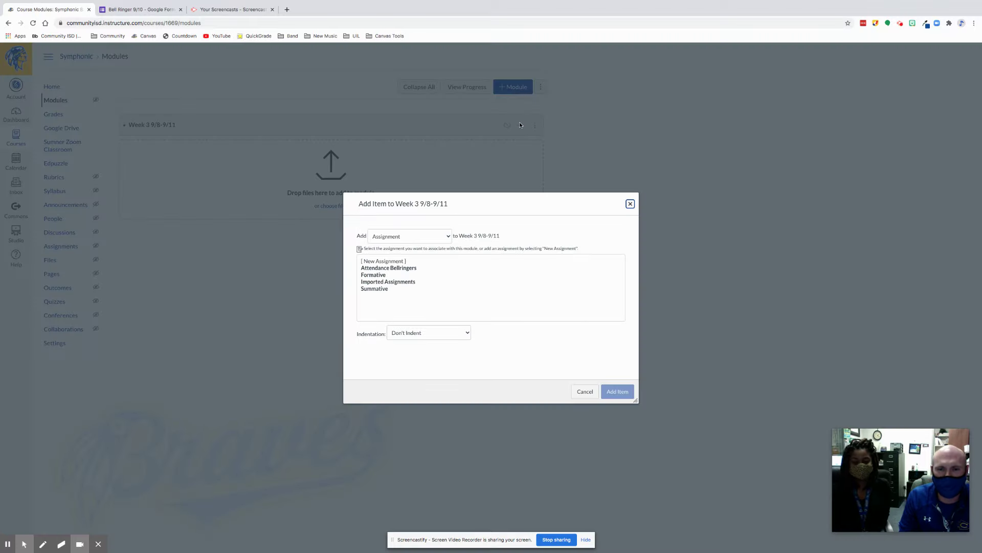
left_click(424, 238)
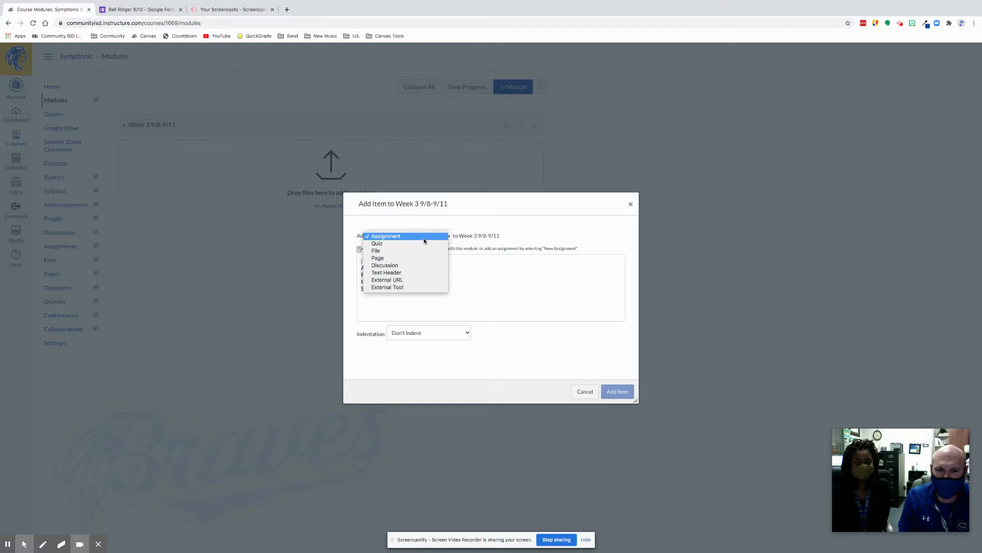
left_click(425, 239)
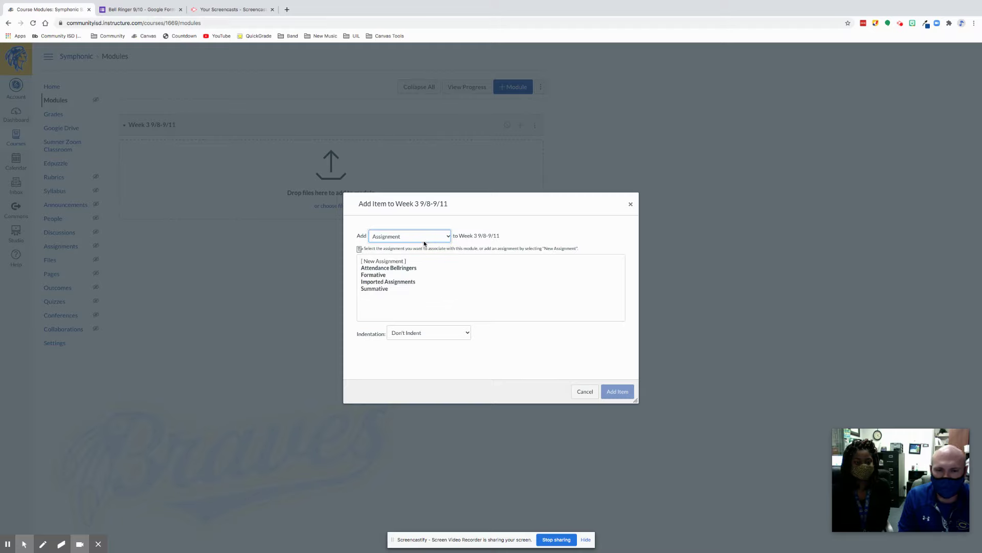
left_click(382, 262)
left_click(449, 334)
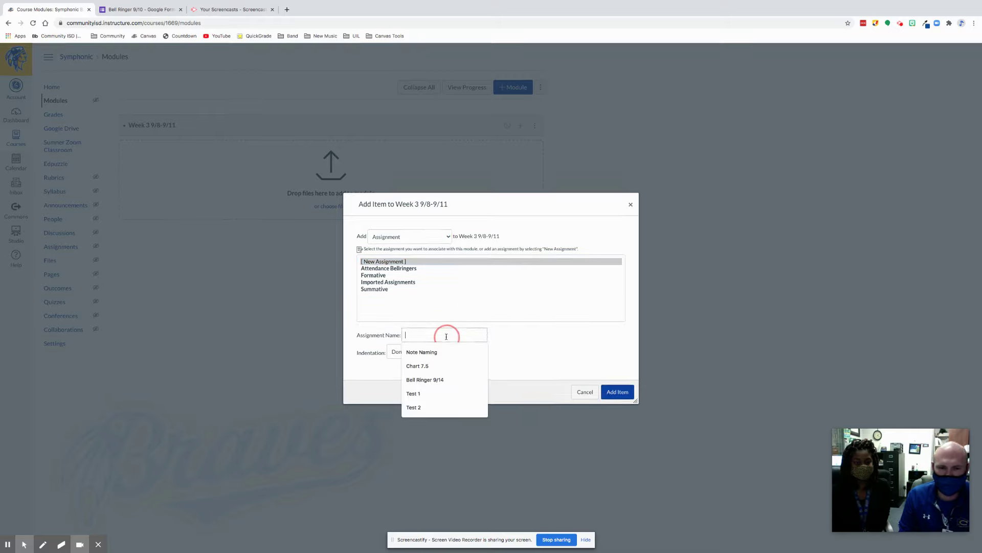
left_click(465, 379)
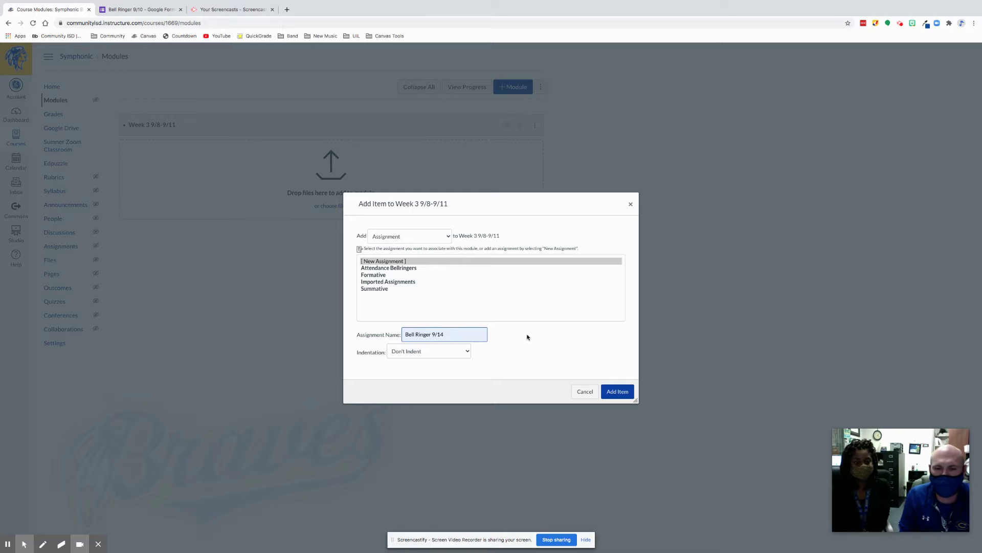
left_click(618, 391)
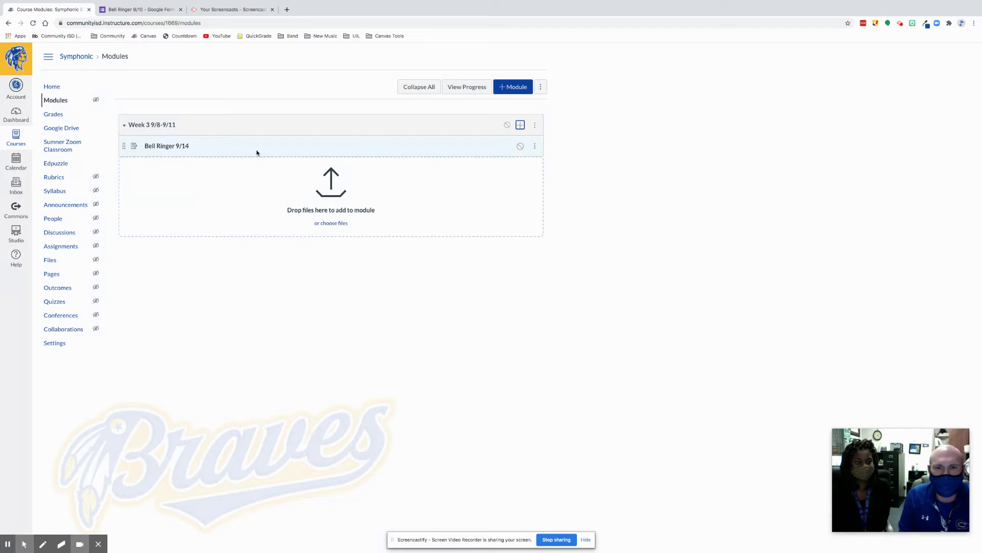
left_click(171, 147)
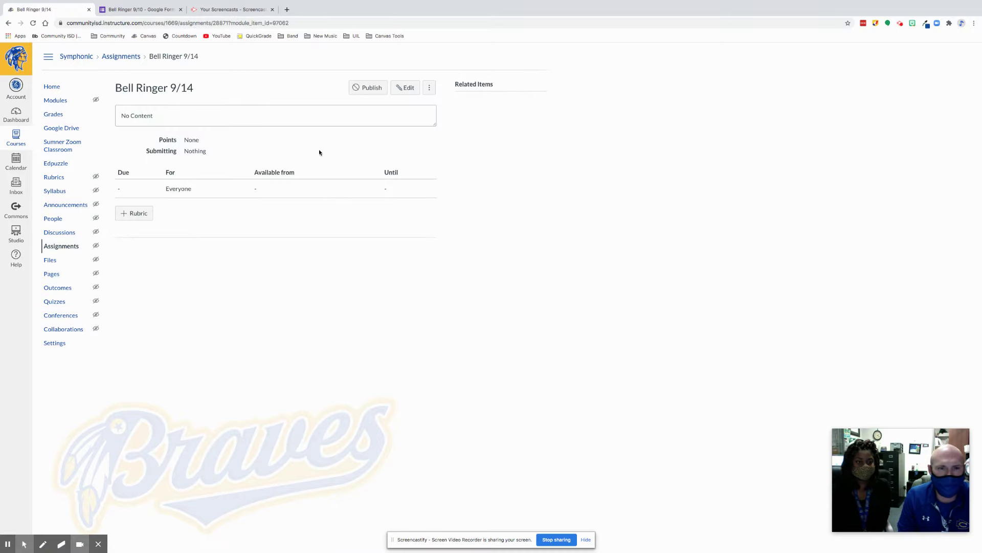
Step: Edit the Bell Ringer 9/14 assignment, then switch to the Bell Ringer 9/10 Google Form
left_click(409, 89)
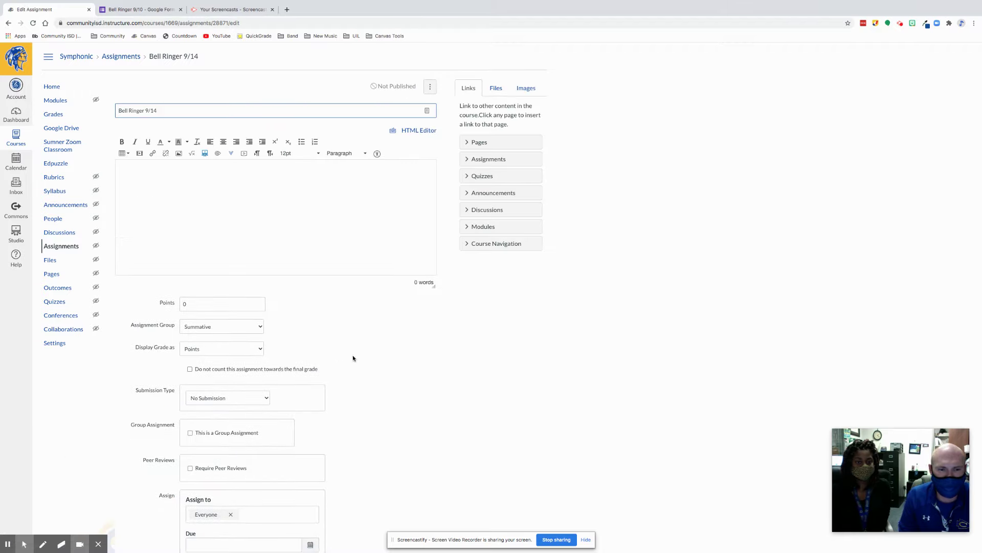
scroll(379, 314, "down", 1)
scroll(378, 314, "down", 3)
scroll(377, 314, "up", 3)
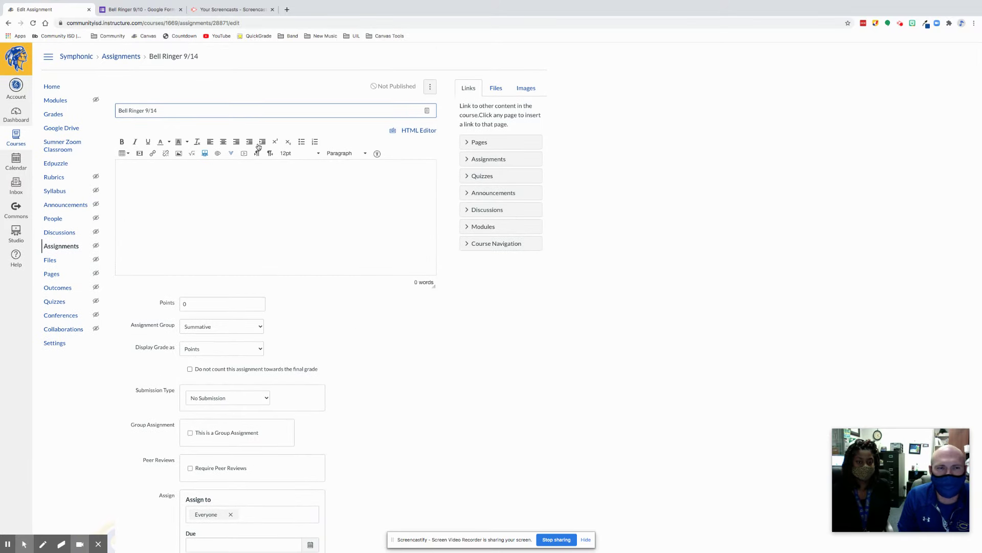
left_click(142, 10)
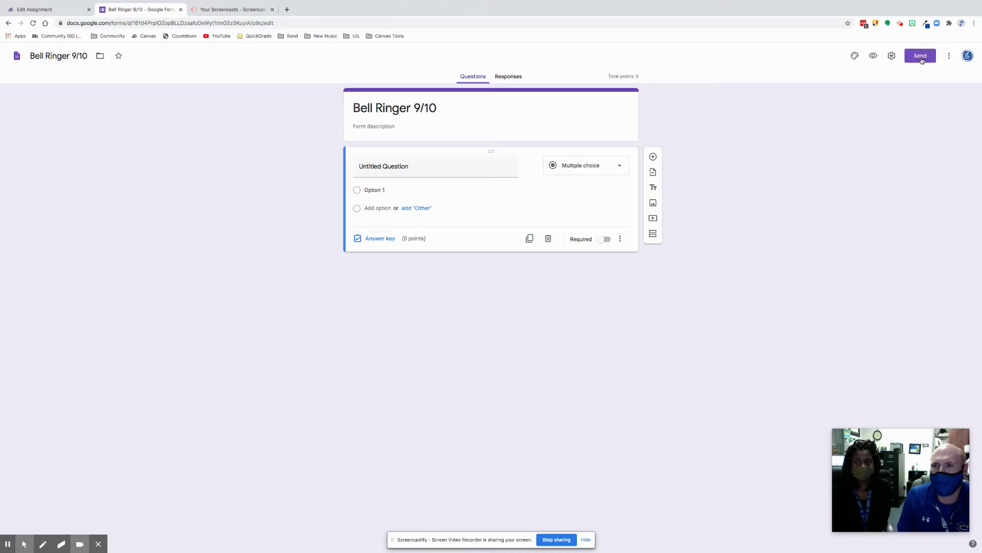
Step: Copy the Bell Ringer 9/10 form's <> embed HTML code and return to the Canvas editor
left_click(921, 57)
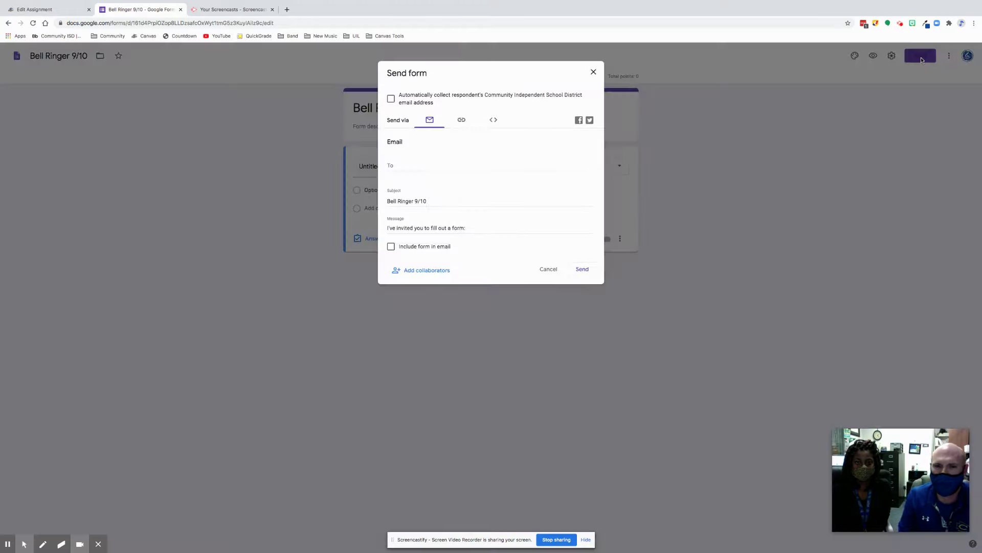
left_click(493, 121)
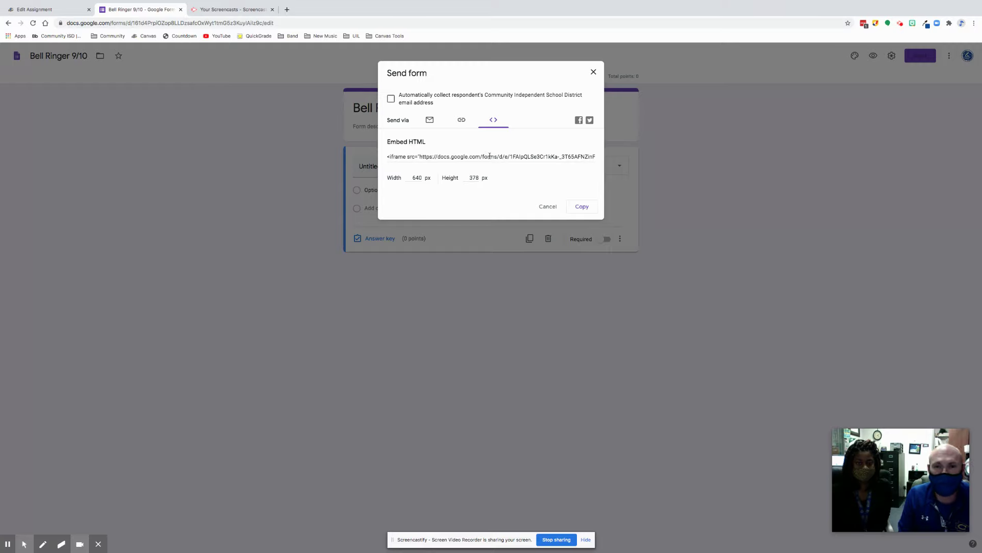
left_click(490, 156)
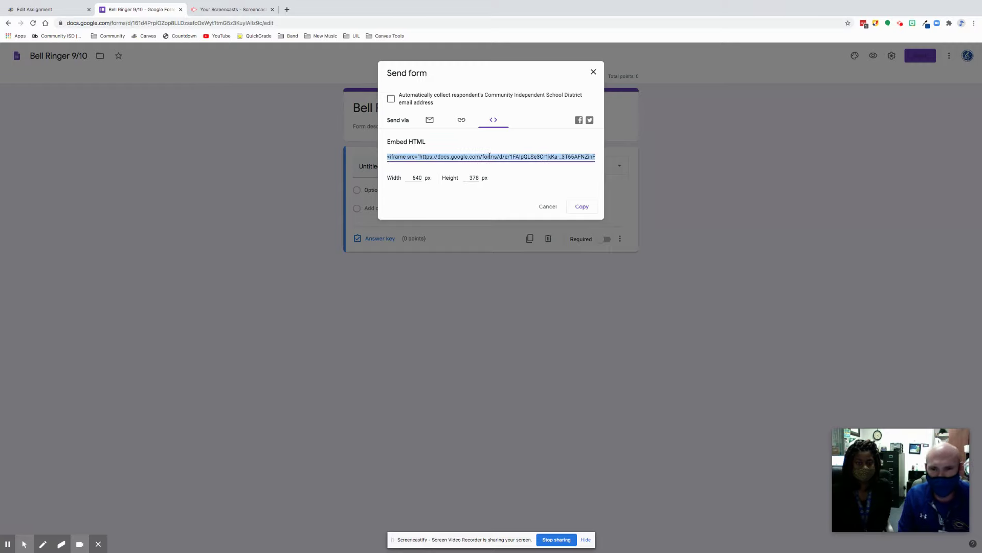
left_click(581, 207)
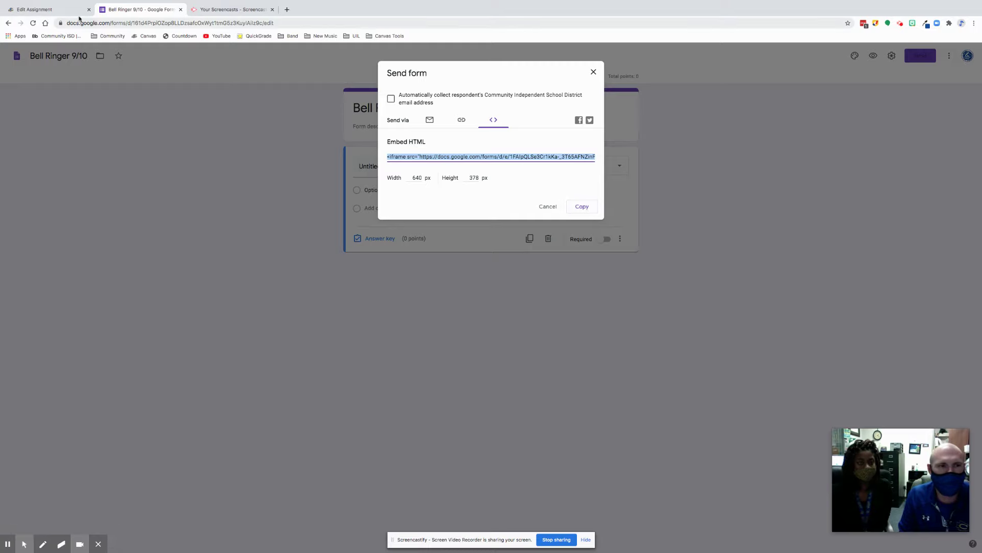
left_click(57, 14)
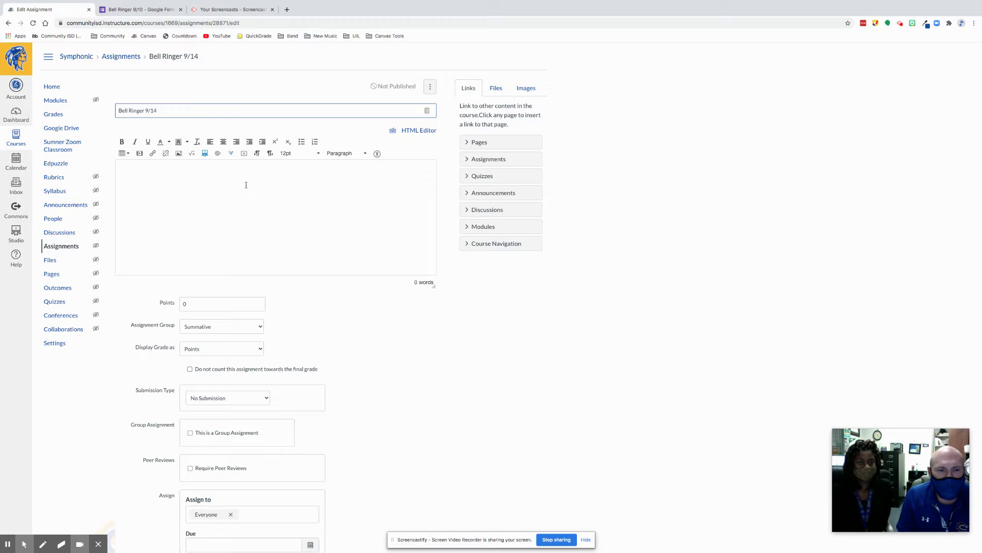
Step: Paste the embed code into the rich-text description, then delete it again
left_click(222, 178)
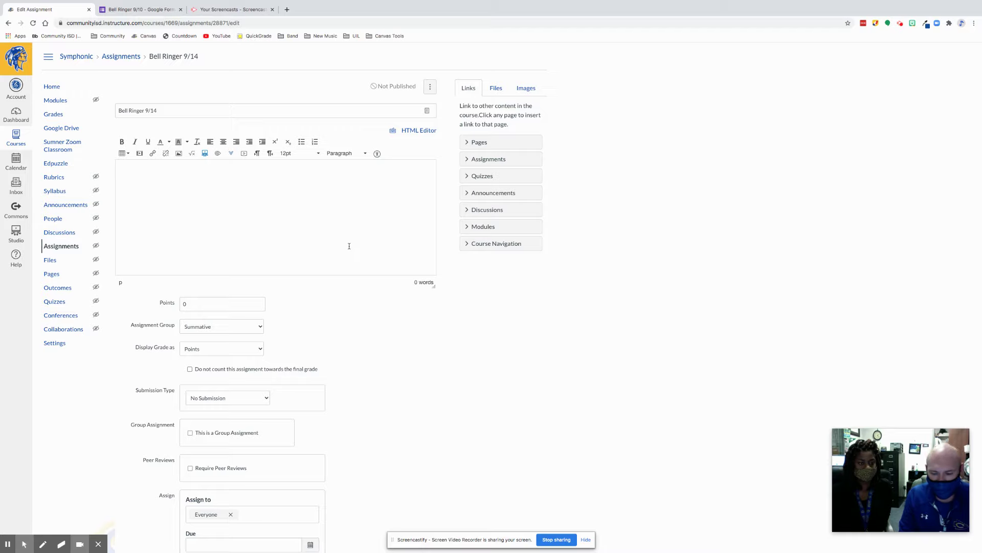
key("ctrl+v")
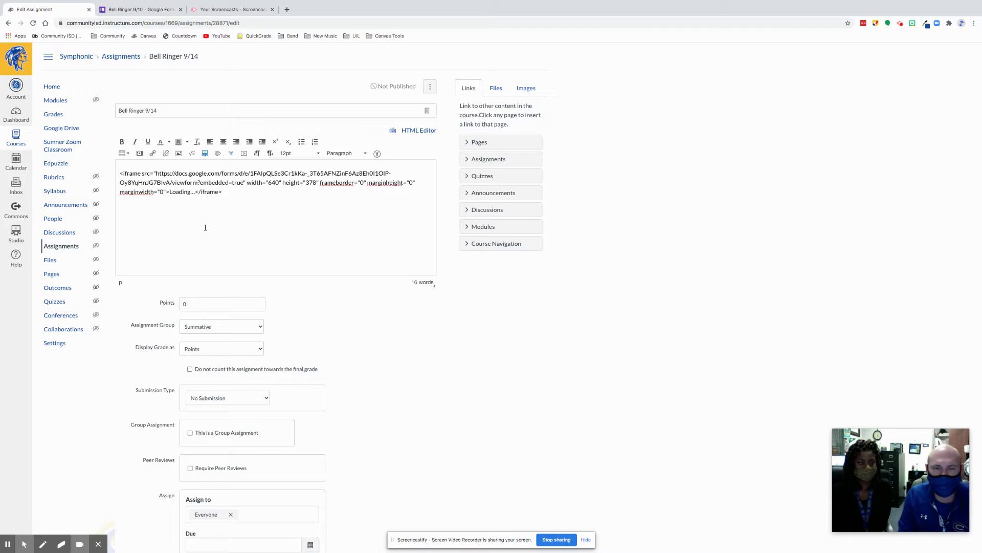
key("ctrl+a")
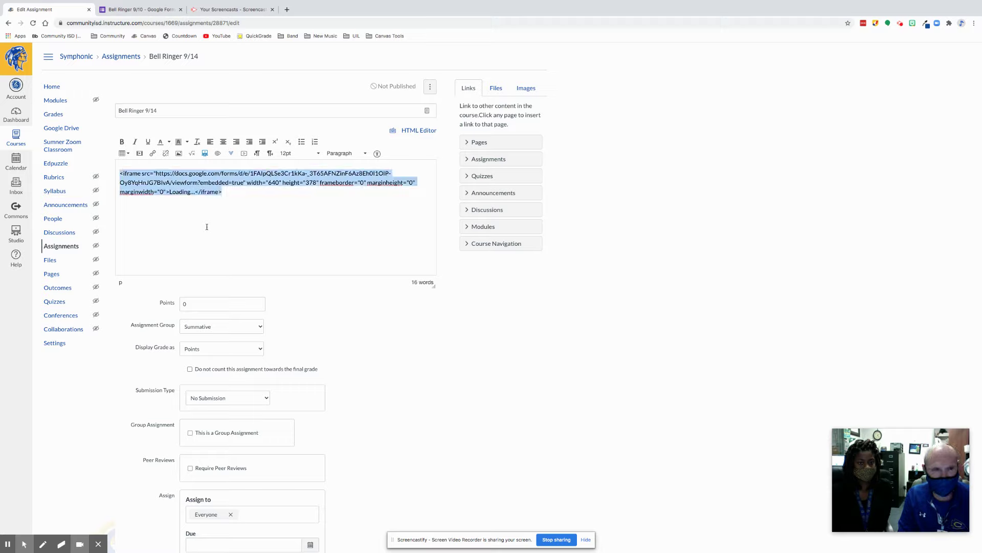
key("BackSpace")
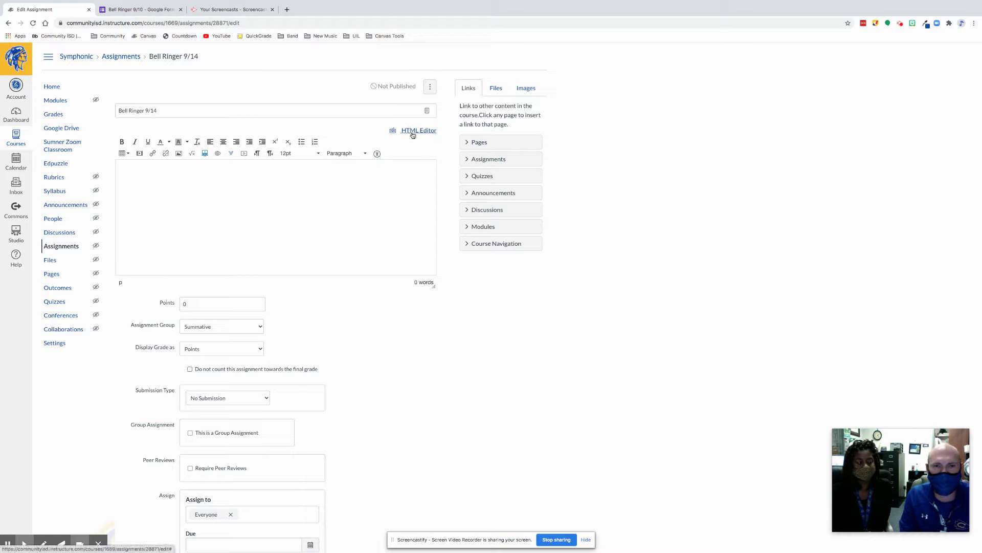
Step: Paste the Google Form iframe code in the HTML Editor and render it in Rich Content Editor
left_click(418, 131)
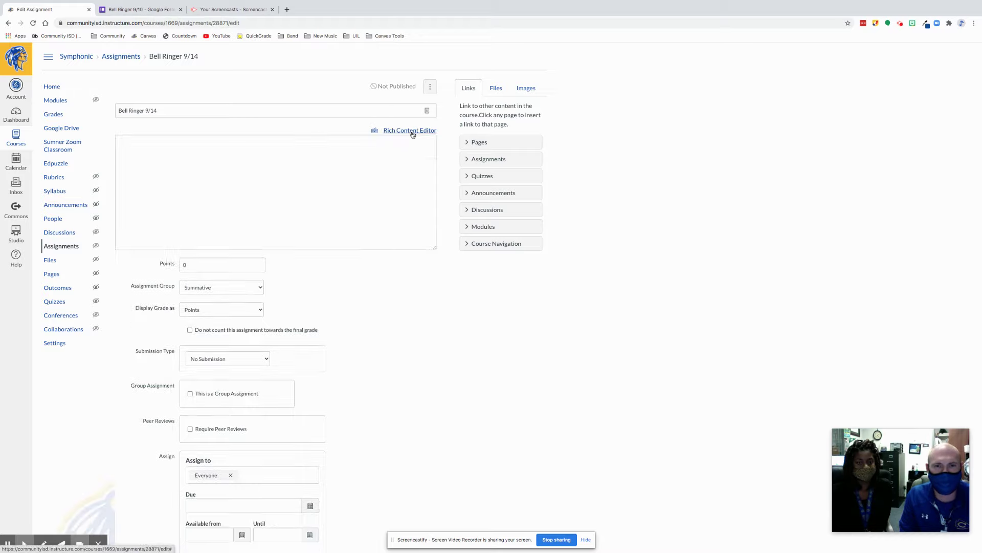
left_click(373, 169)
key("super+v")
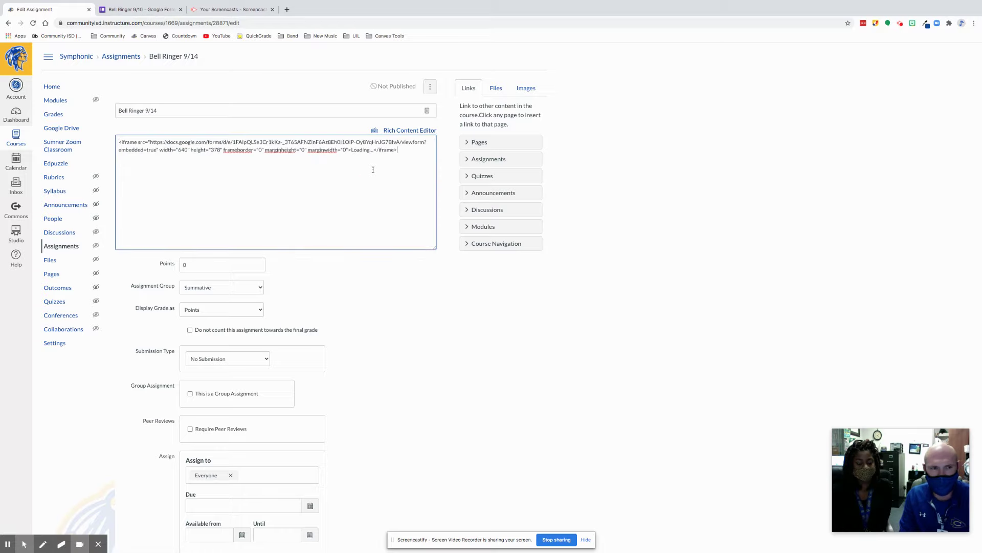
left_click(427, 131)
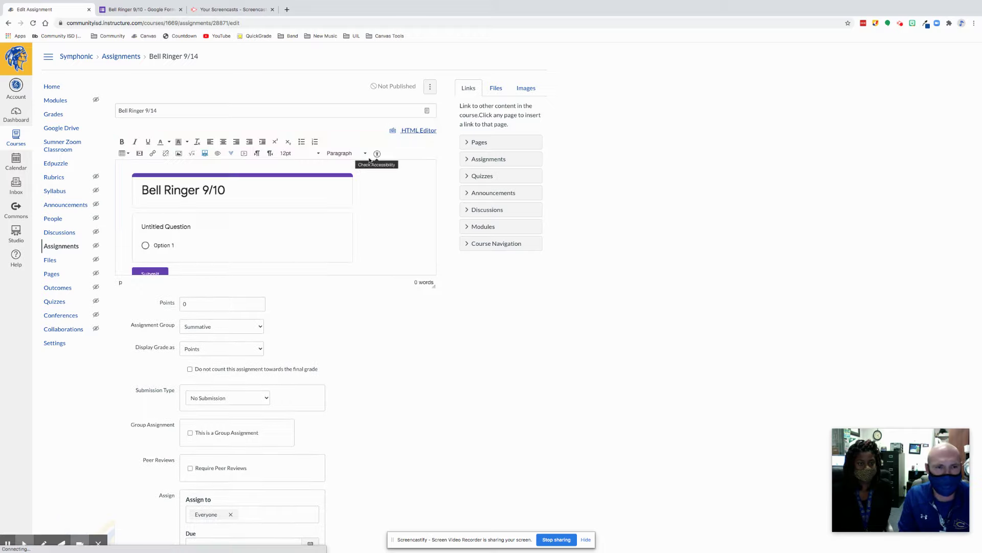
scroll(246, 189, "down", 3)
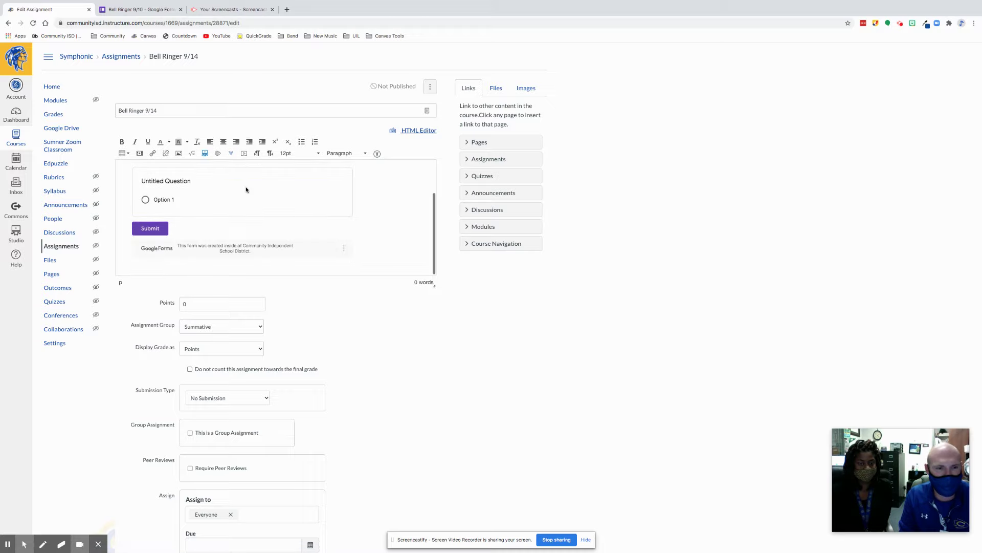
scroll(246, 189, "up", 2)
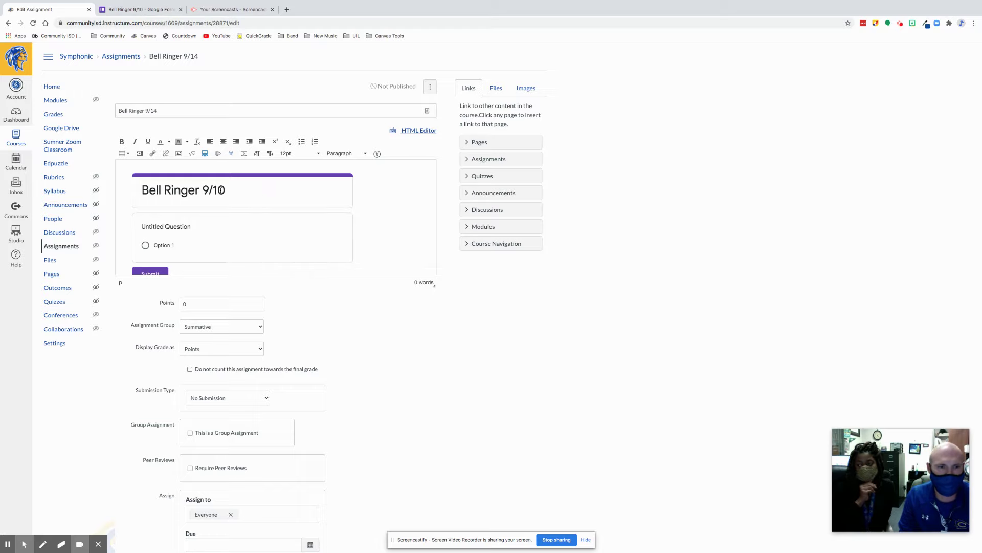
scroll(290, 185, "down", 2)
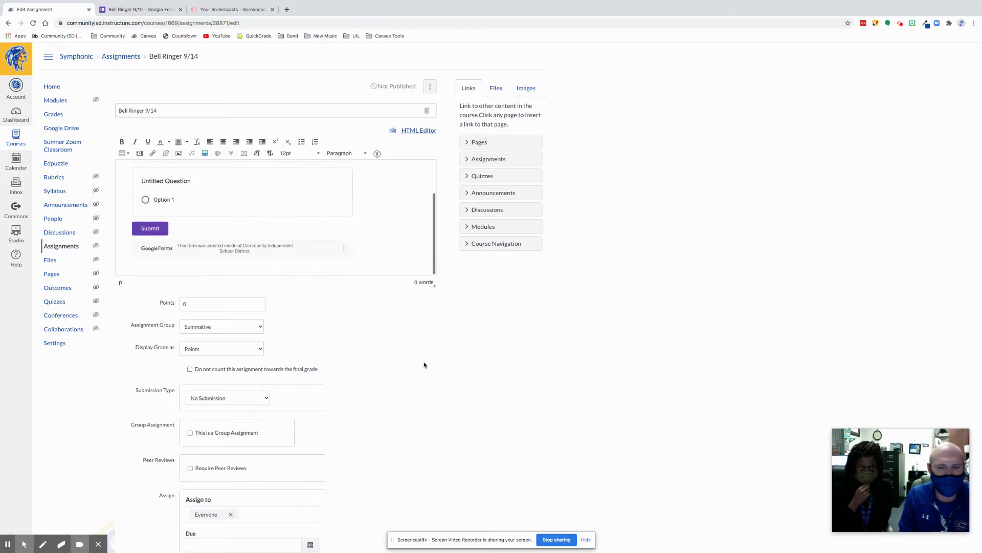
scroll(405, 333, "down", 3)
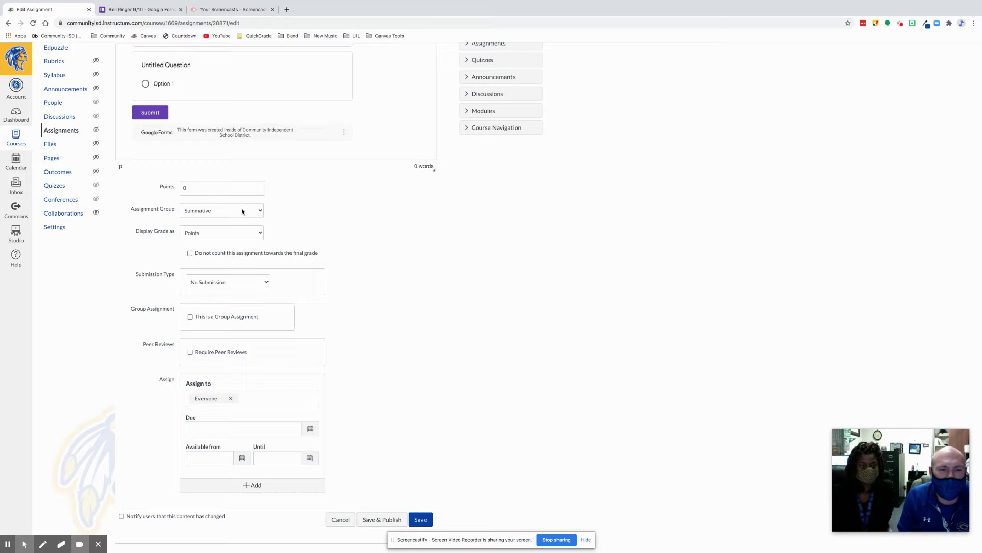
Step: Set the assignment group of Bell Ringer 9/14 to Attendance Bellringers
left_click(208, 212)
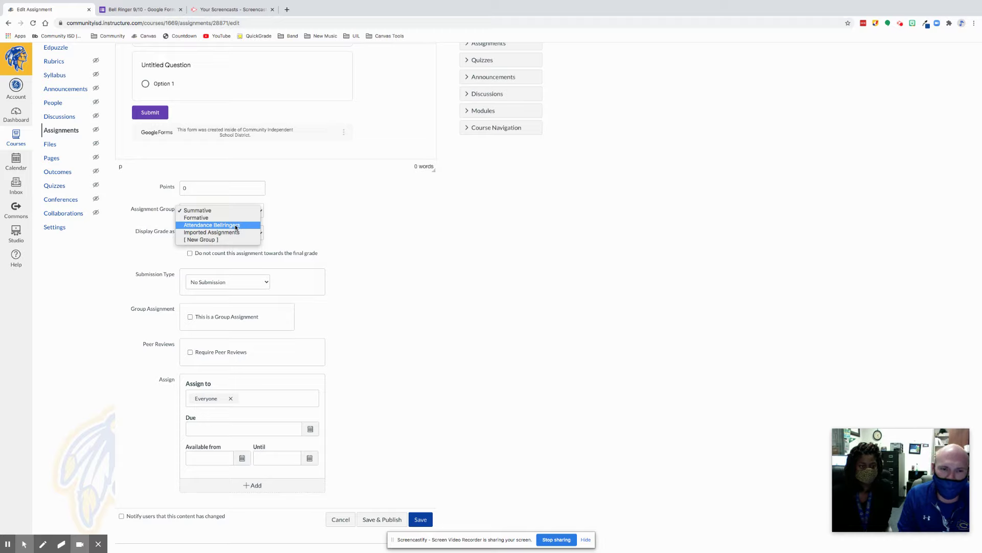
left_click(236, 225)
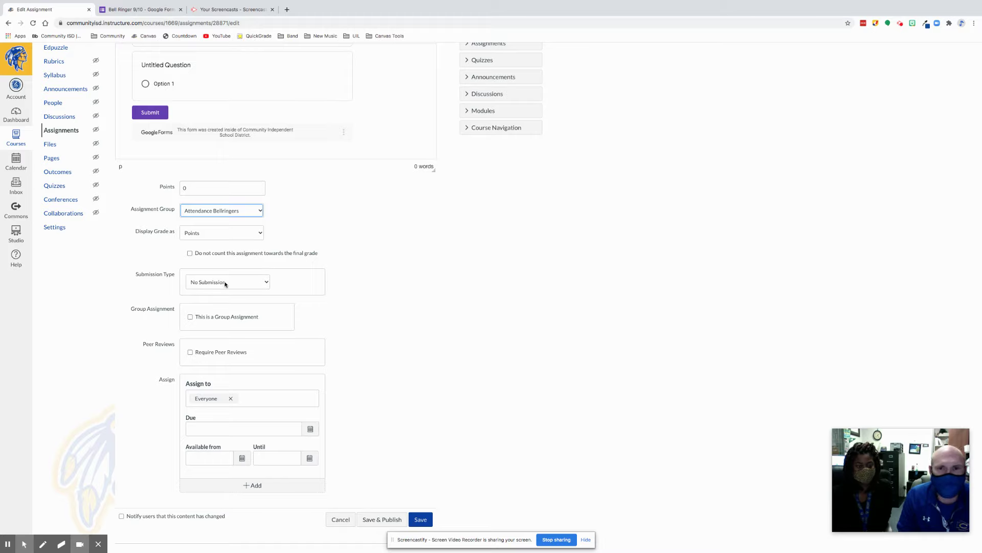
scroll(184, 102, "up", 2)
scroll(140, 146, "down", 1)
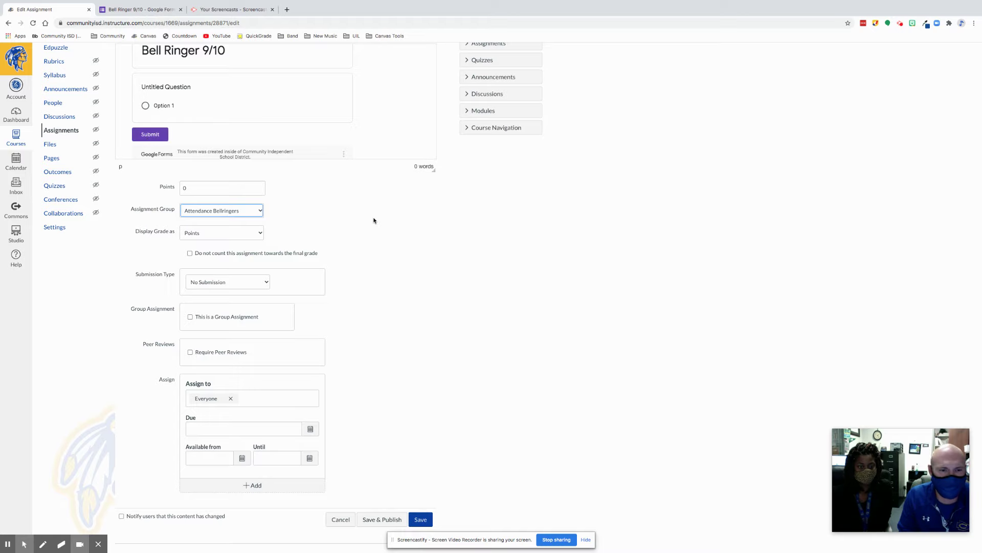
Step: Make the assignment available Sep 14 from 12am until 11:59pm and save it
scroll(365, 222, "down", 1)
scroll(368, 226, "up", 1)
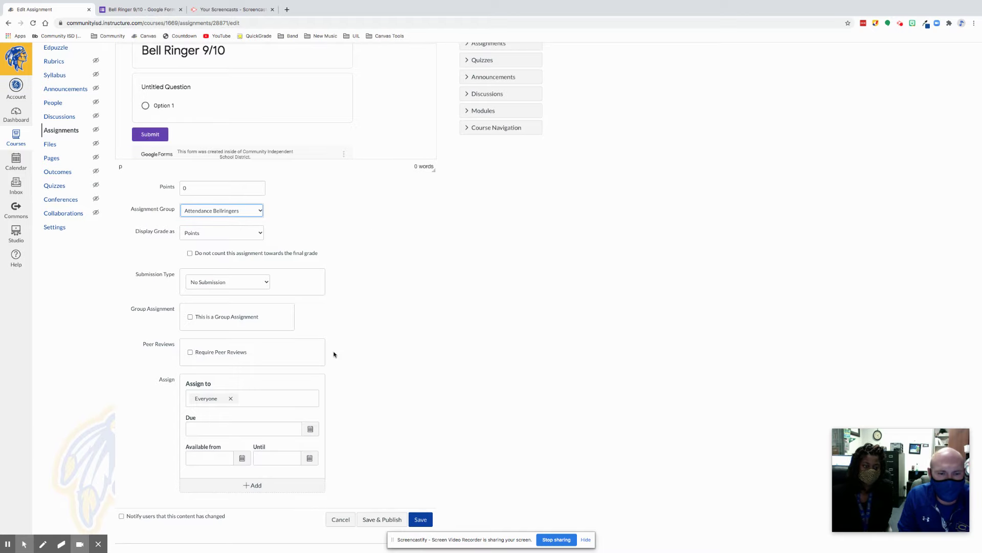
scroll(519, 323, "up", 5)
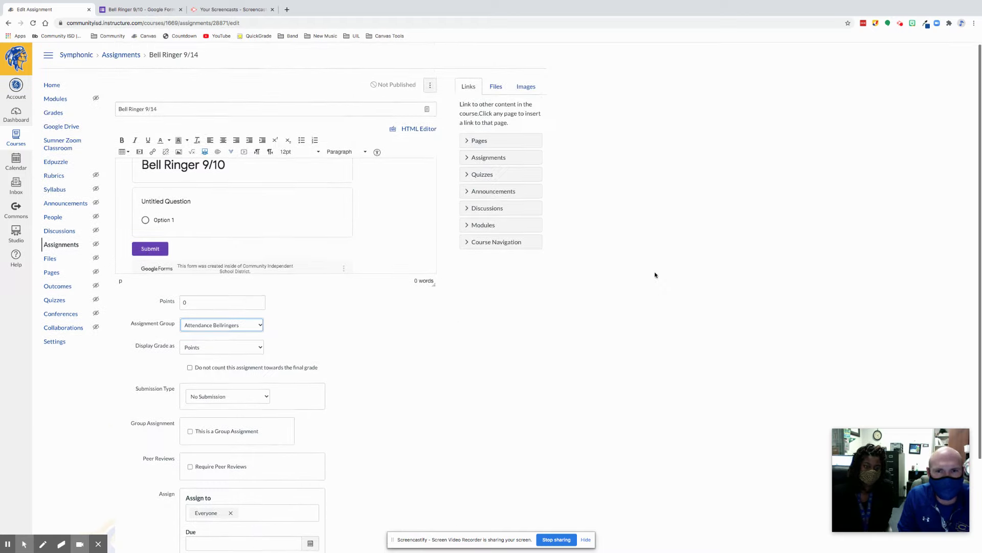
left_click(147, 109)
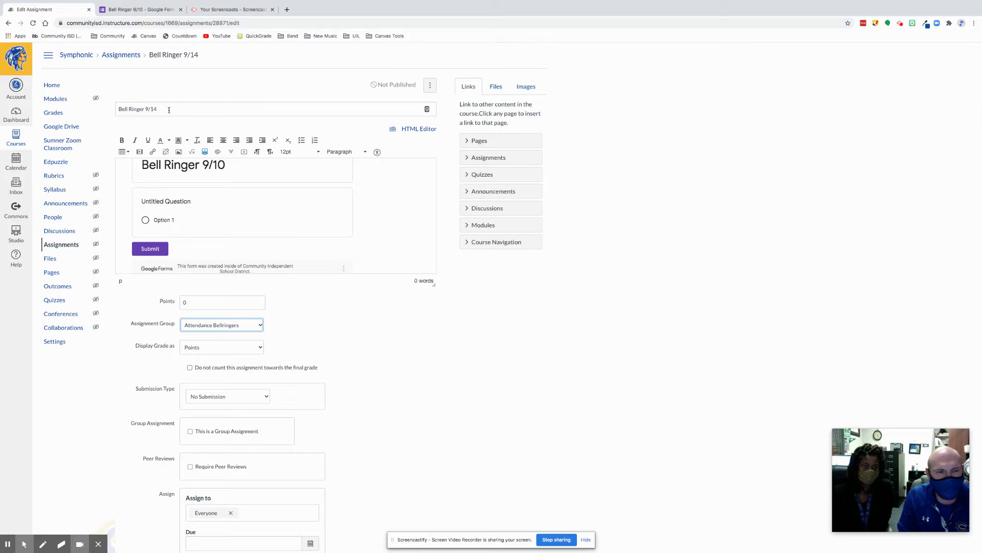
scroll(525, 274, "down", 4)
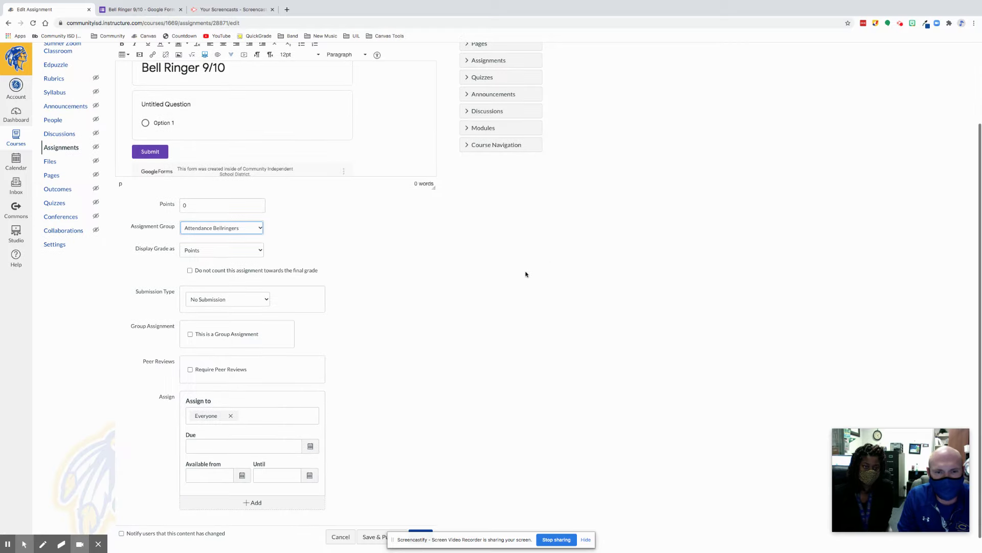
left_click(241, 475)
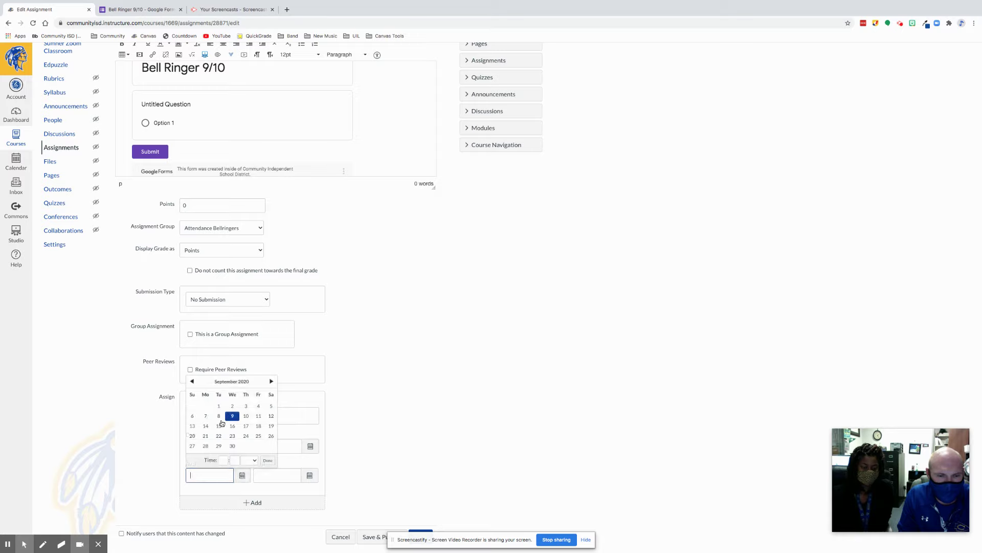
left_click(205, 426)
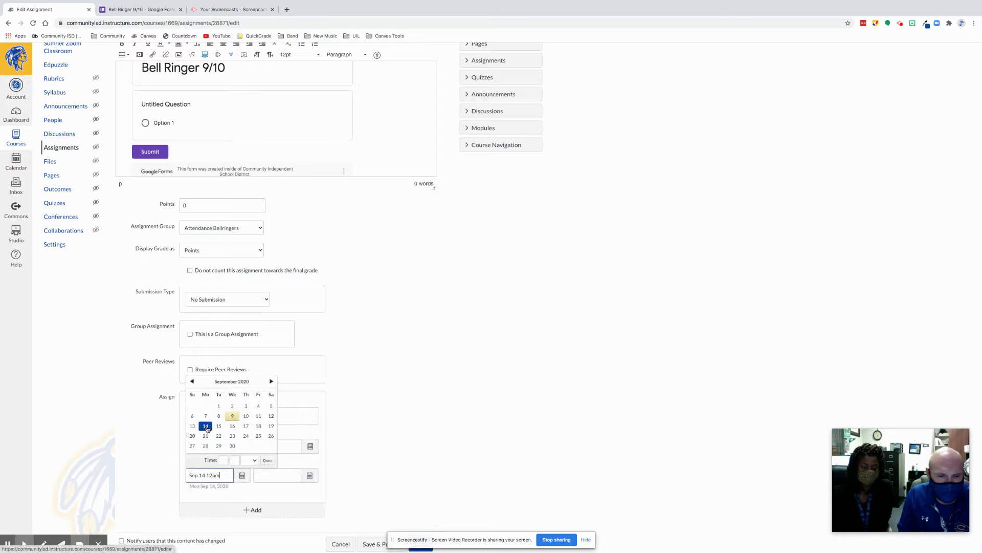
left_click(310, 475)
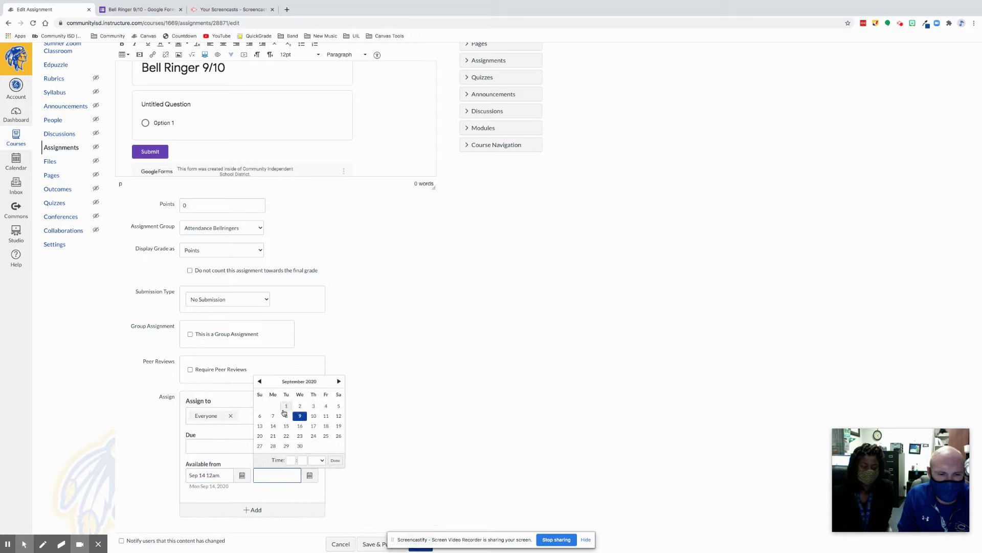
left_click(273, 426)
left_click(399, 473)
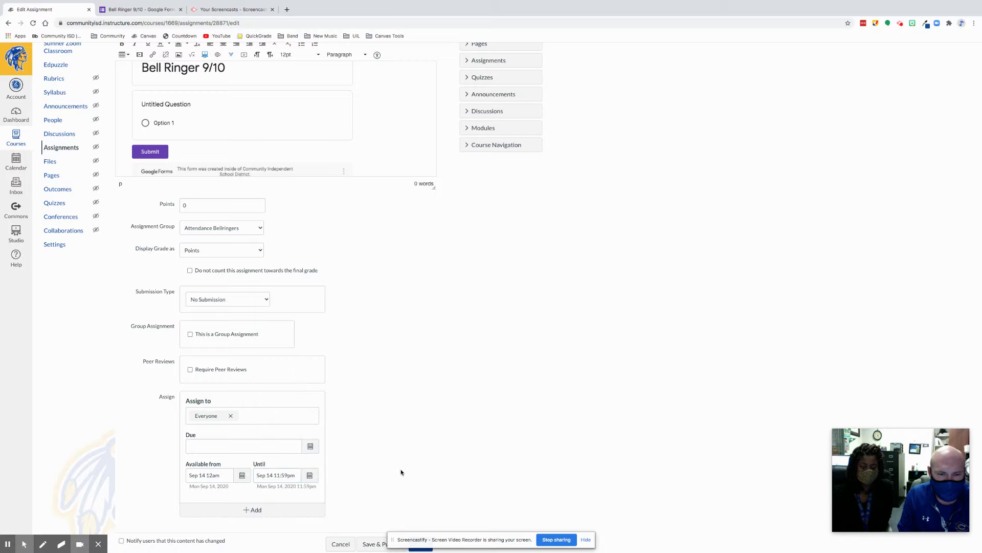
scroll(404, 354, "down", 1)
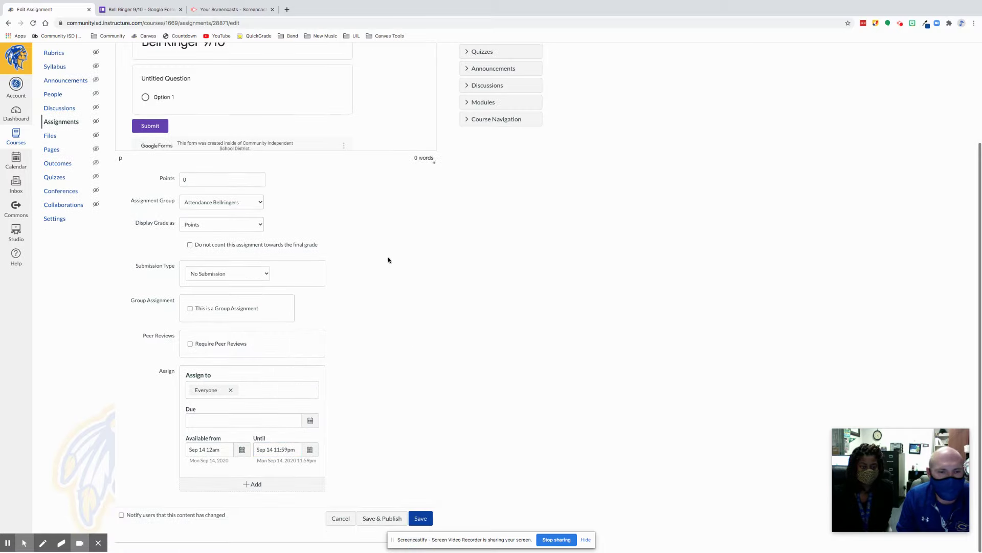
scroll(460, 506, "up", 1)
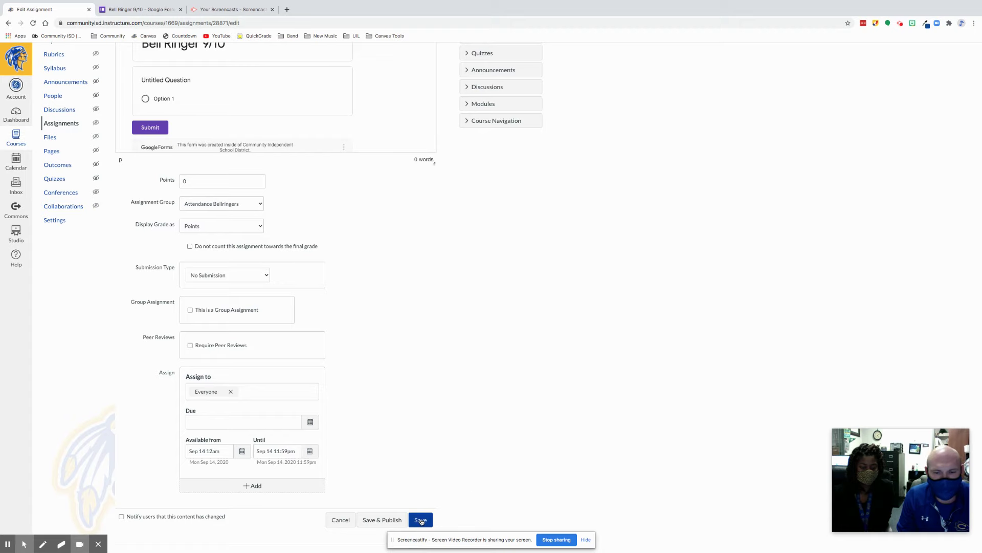
left_click(421, 520)
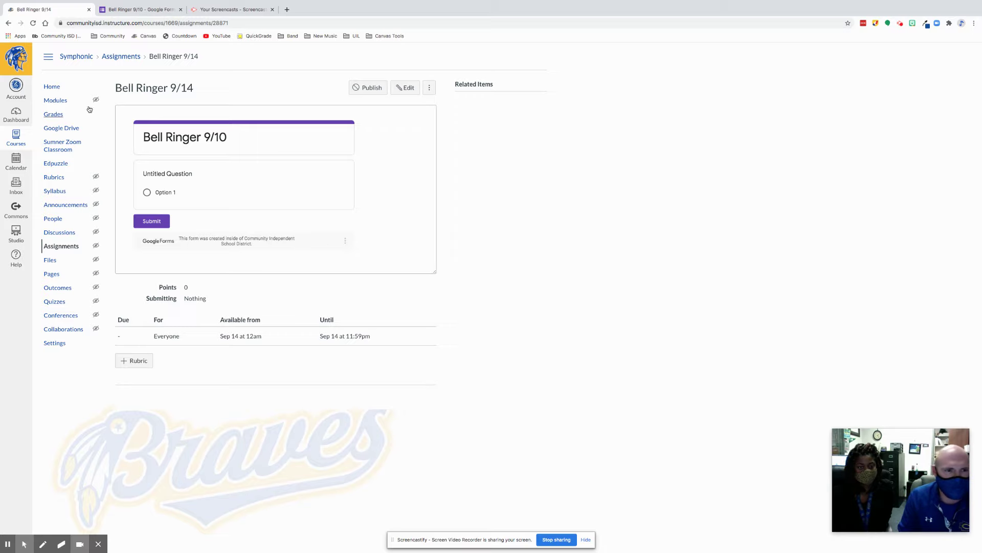
Step: Return to the course Modules page by way of the Home page
left_click(76, 91)
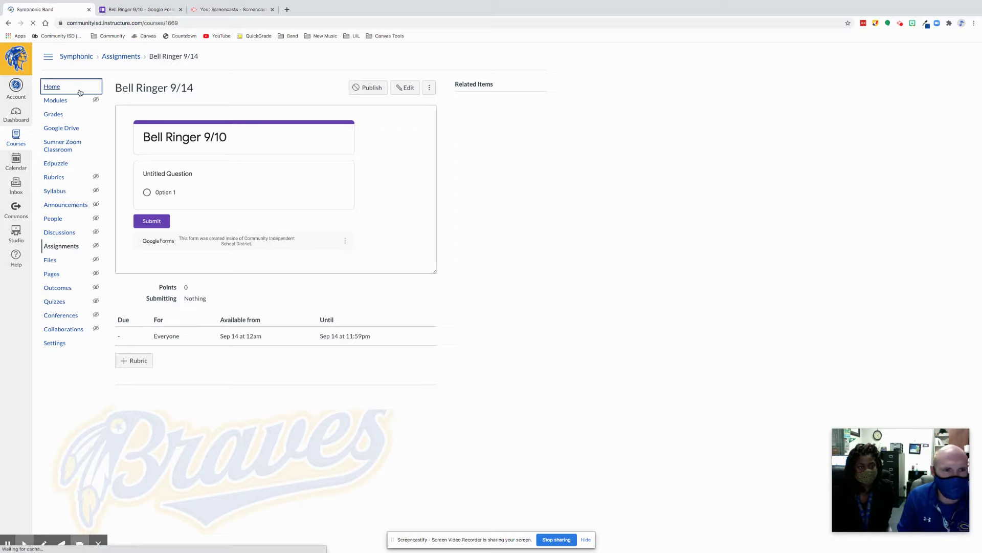
left_click(60, 100)
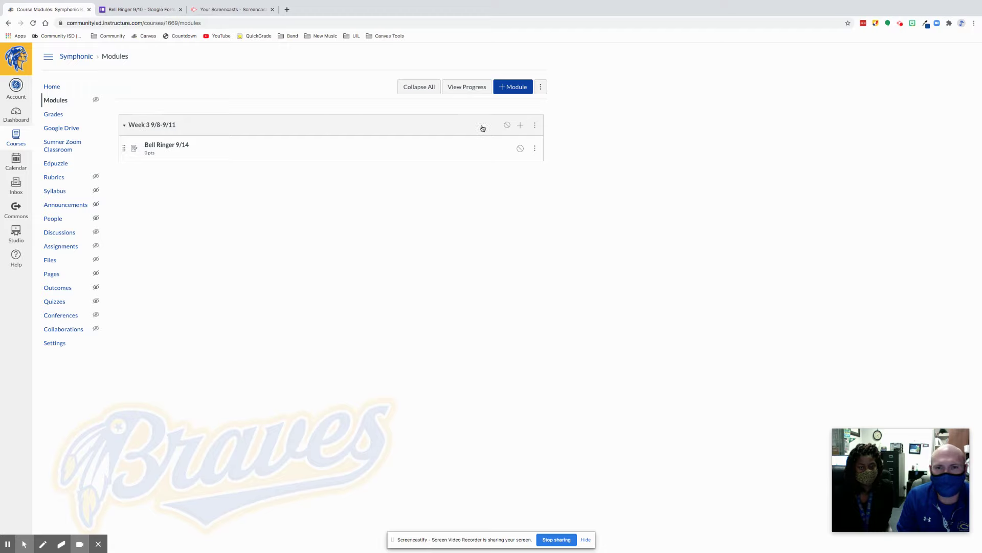
Step: Publish the Week 3 module with Bell Ringer 9/14 and enter Student View from Home
left_click(508, 126)
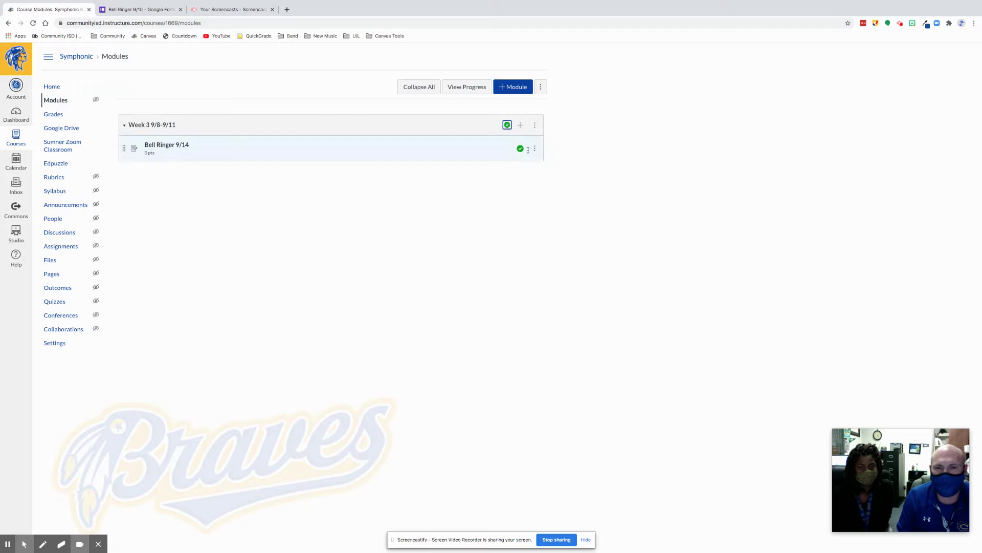
left_click(54, 88)
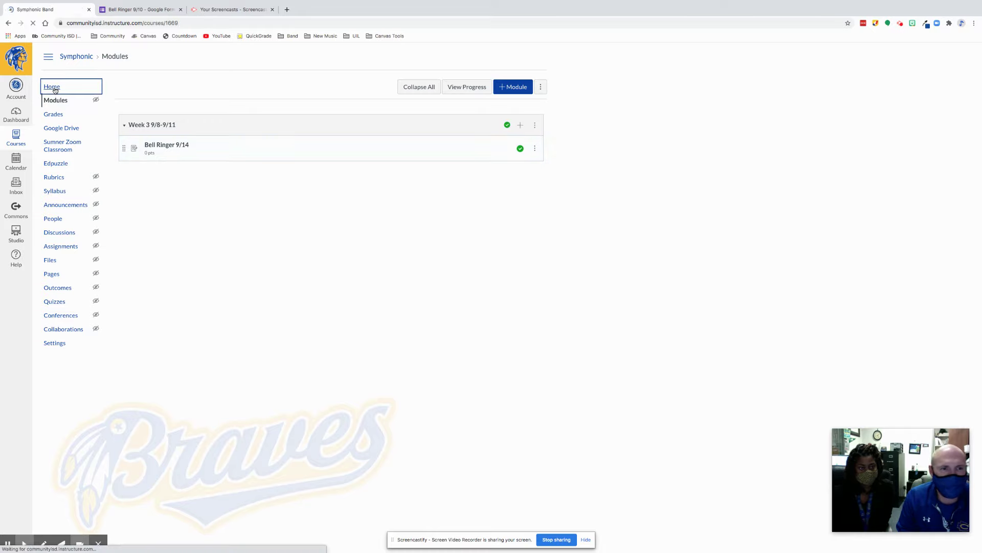
left_click(507, 221)
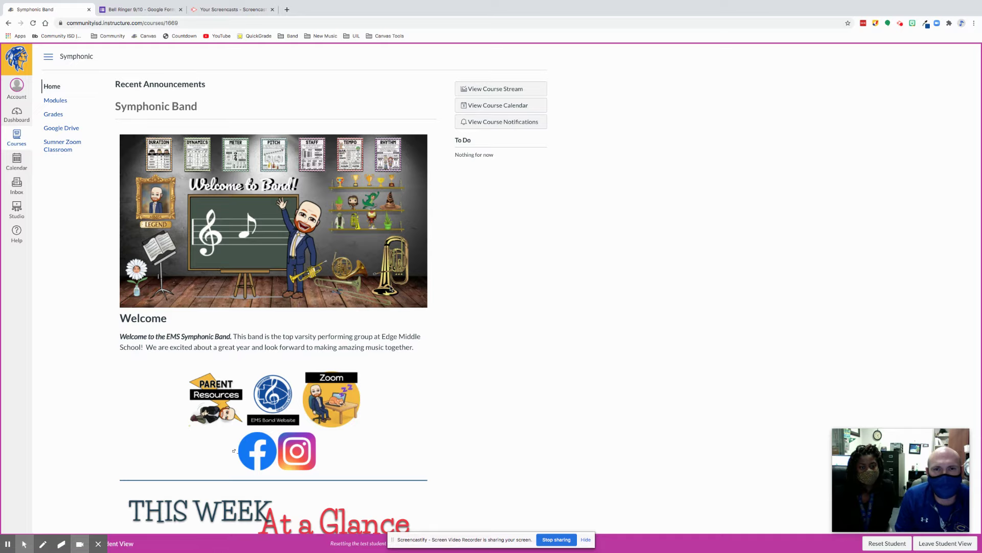
Step: As a student, open Bell Ringer 9/14 from Modules, see it locked until Sep 14, then exit Student View
left_click(56, 101)
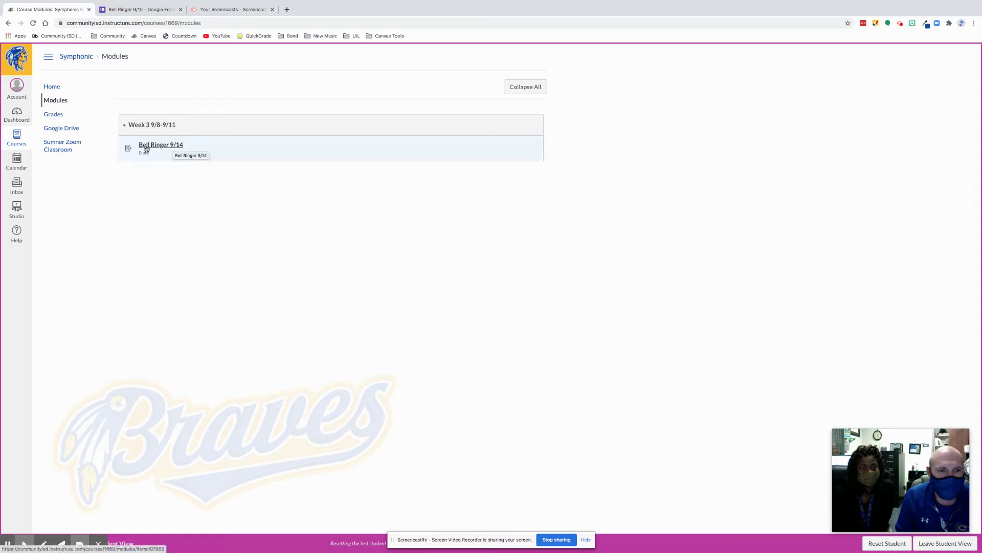
left_click(171, 147)
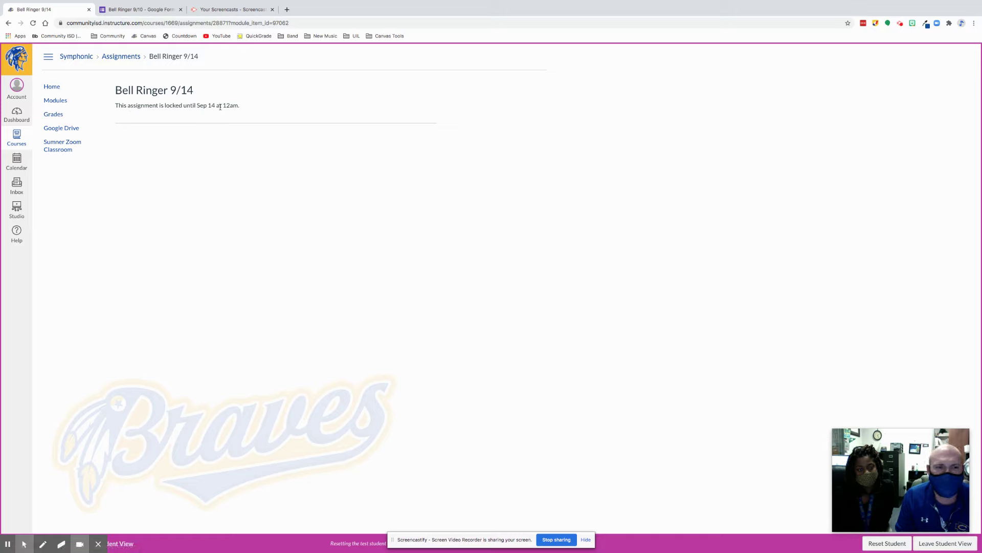
mouse_move(897, 460)
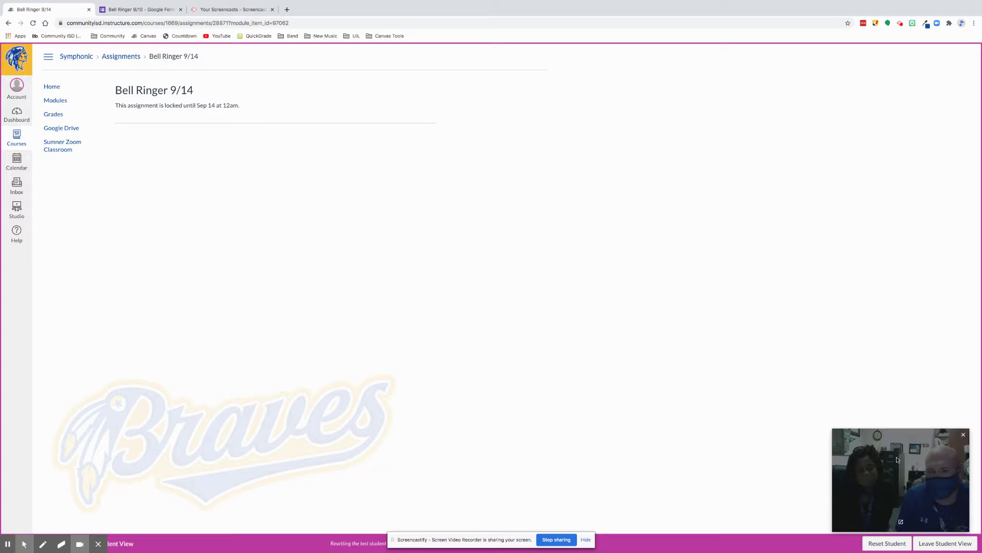
left_click(945, 545)
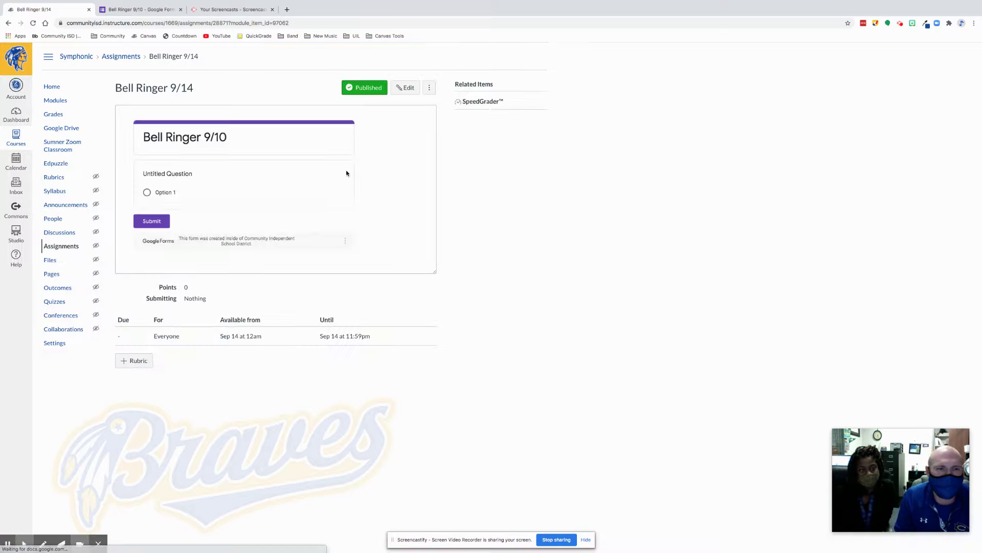
Step: Go back to the course Modules list and start adding an item to Week 3 9/8-9/11
left_click(57, 101)
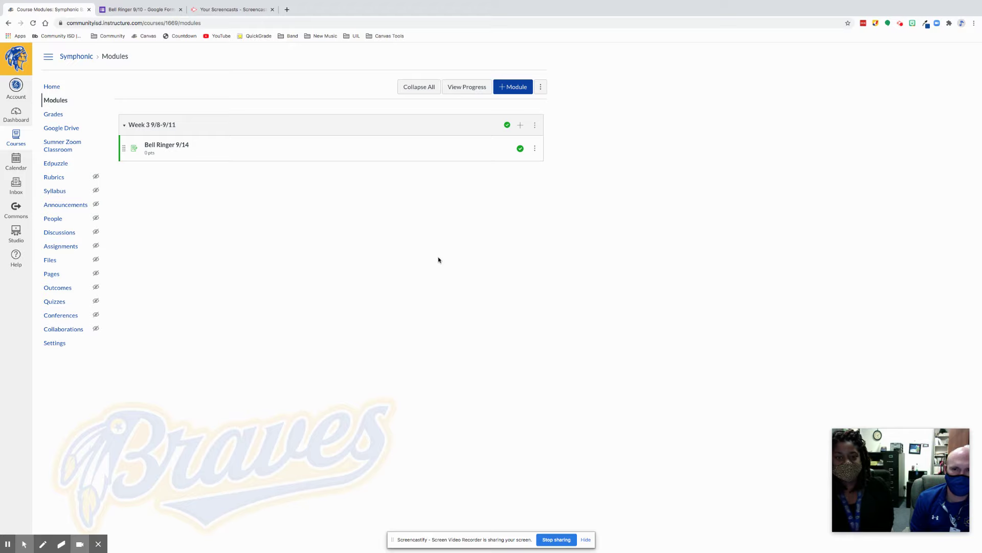
left_click(521, 127)
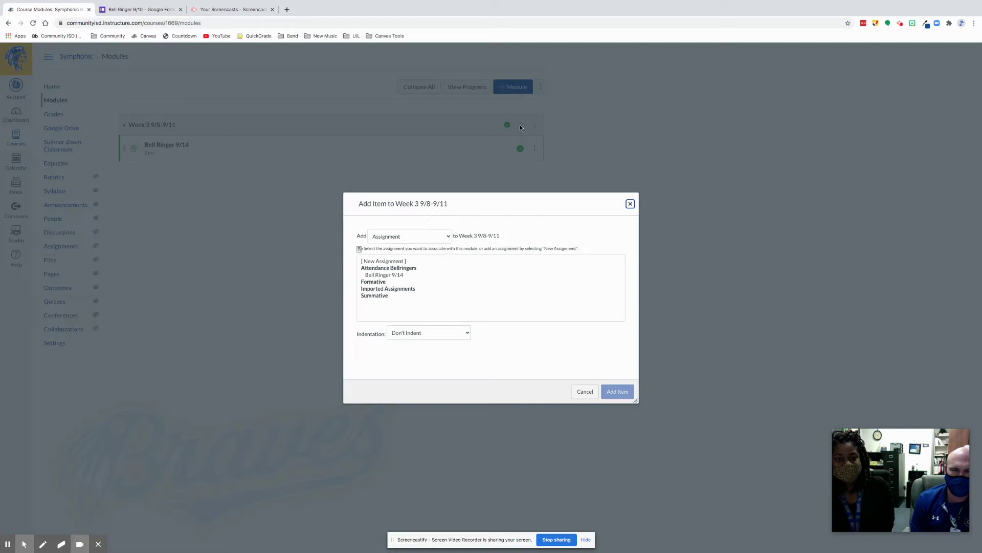
Step: Create a new assignment named 'Test Assignment' in the Week 3 module and open it
left_click(391, 261)
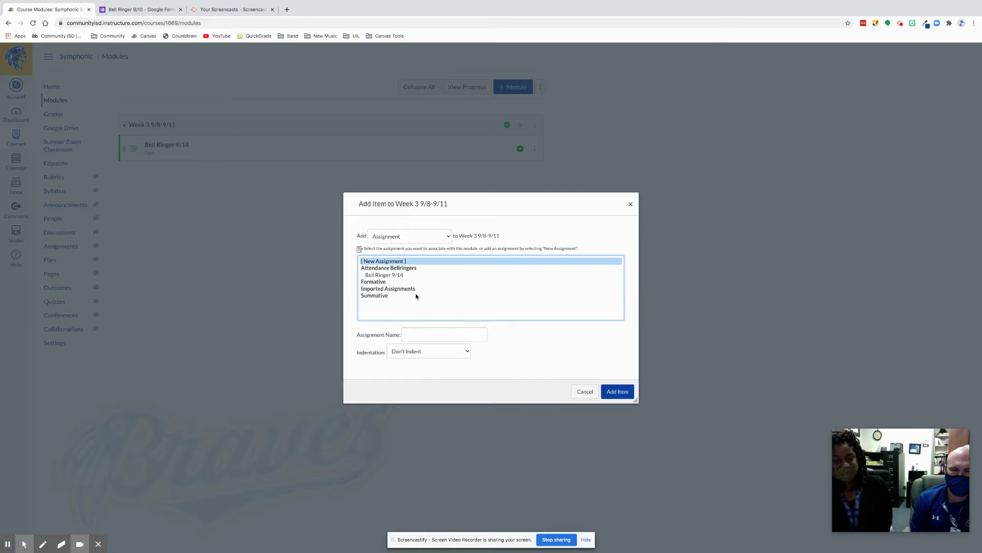
left_click(430, 340)
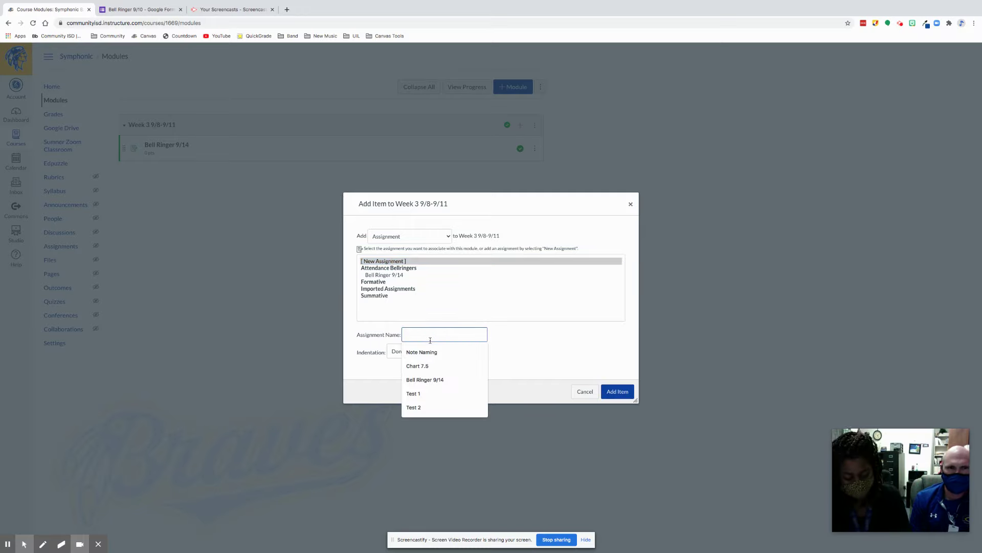
type("T")
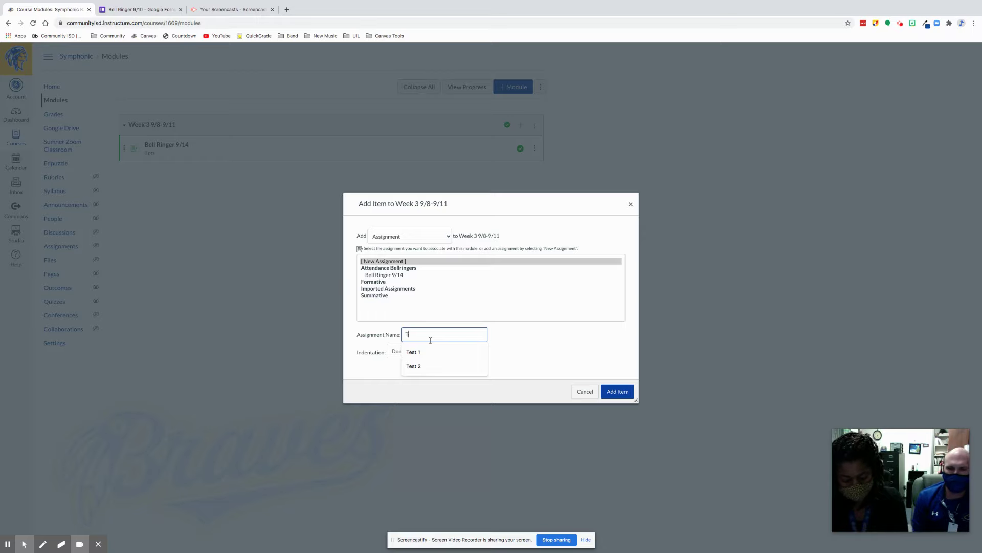
type("est Assign")
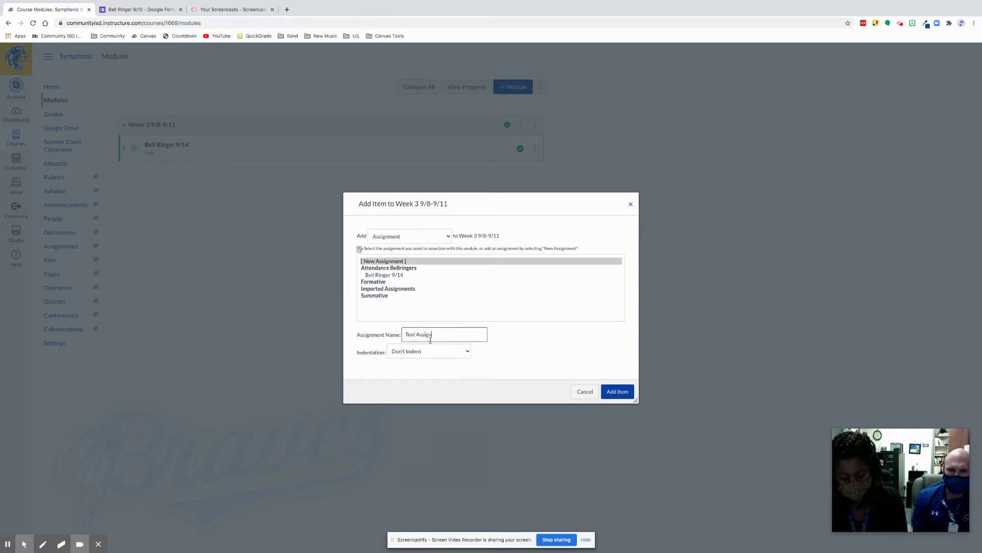
type("ment")
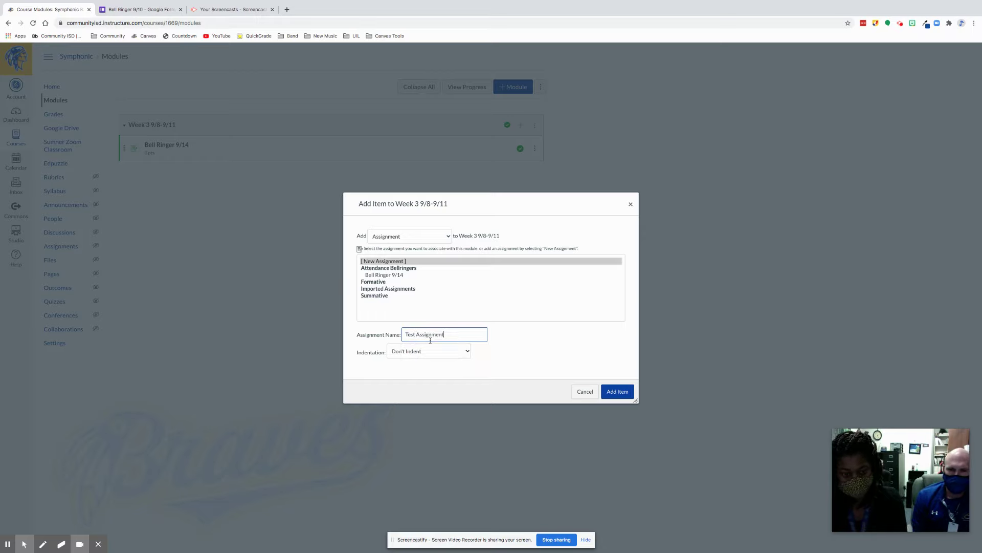
left_click(613, 392)
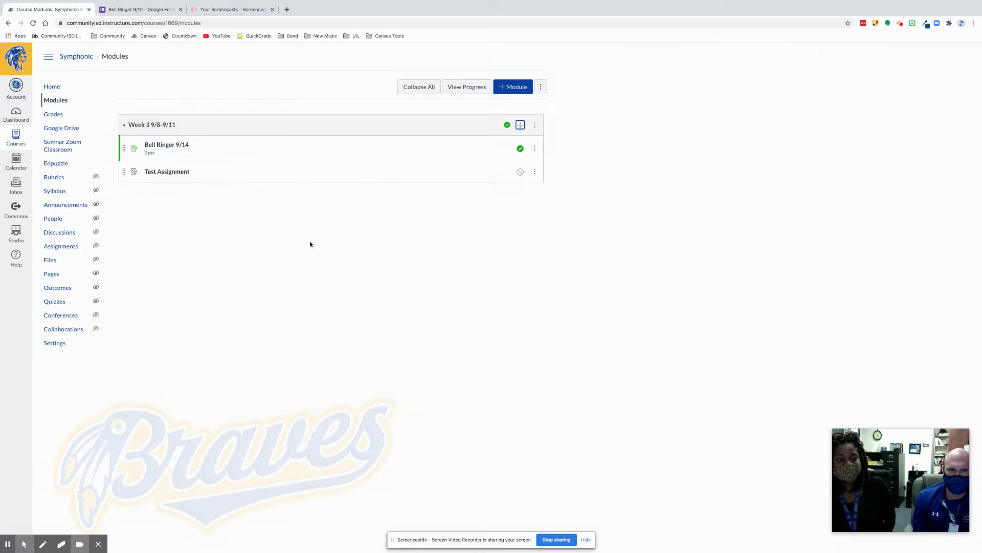
left_click(172, 173)
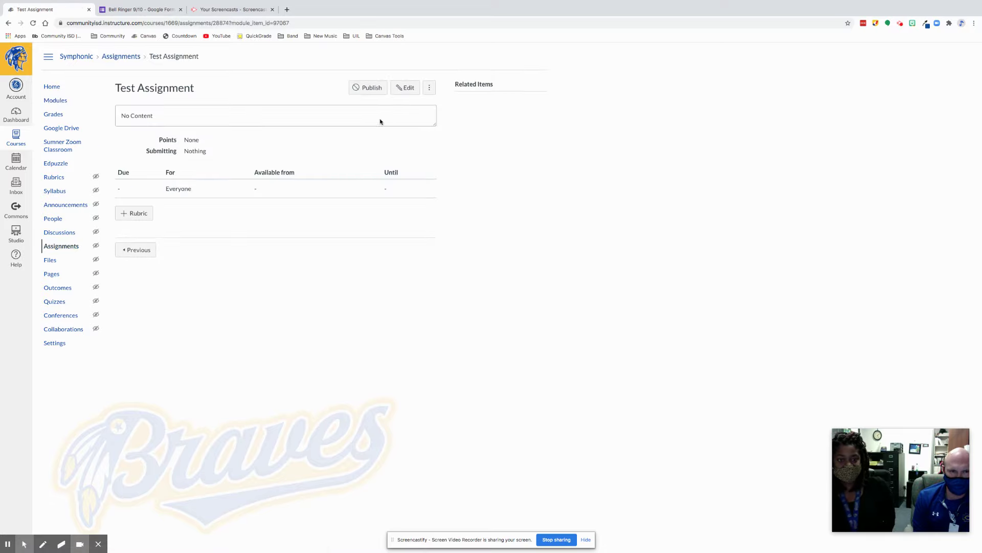
Step: Edit Test Assignment with directions 'Type your directions here.' and a value of 100 points
left_click(408, 90)
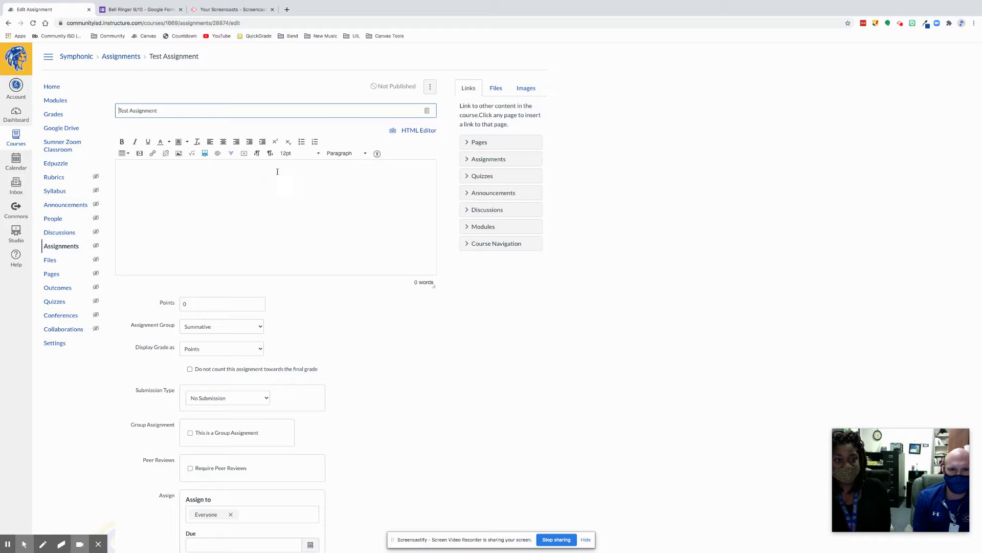
left_click(263, 181)
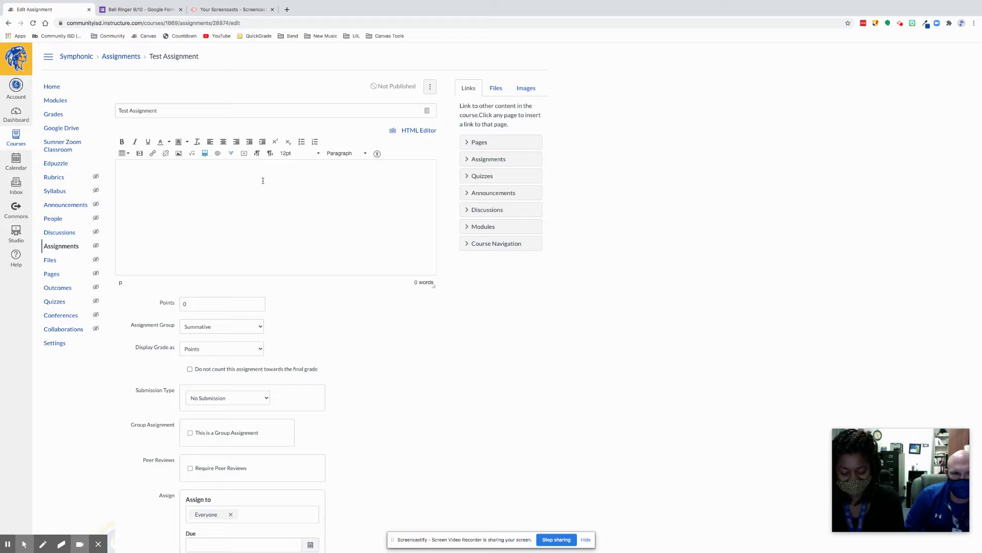
type("Type you")
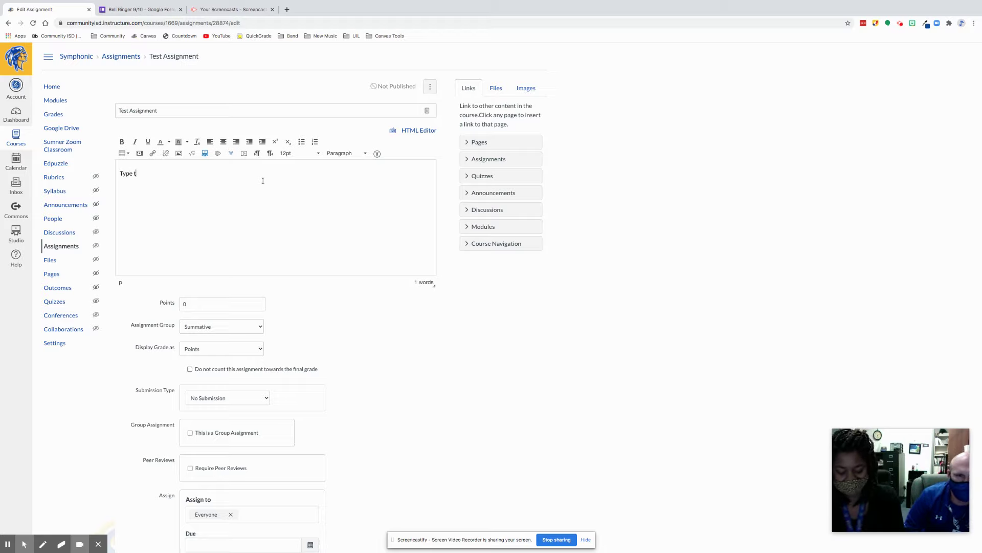
type("r directuibs===")
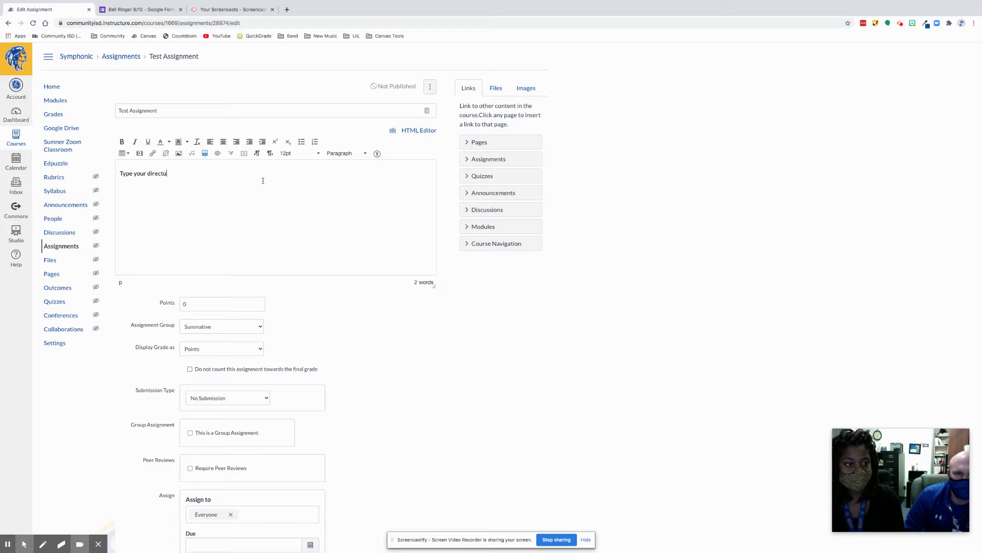
key("BackSpace")
key("BackSpace")
key("BackSpace")
key("BackSpace")
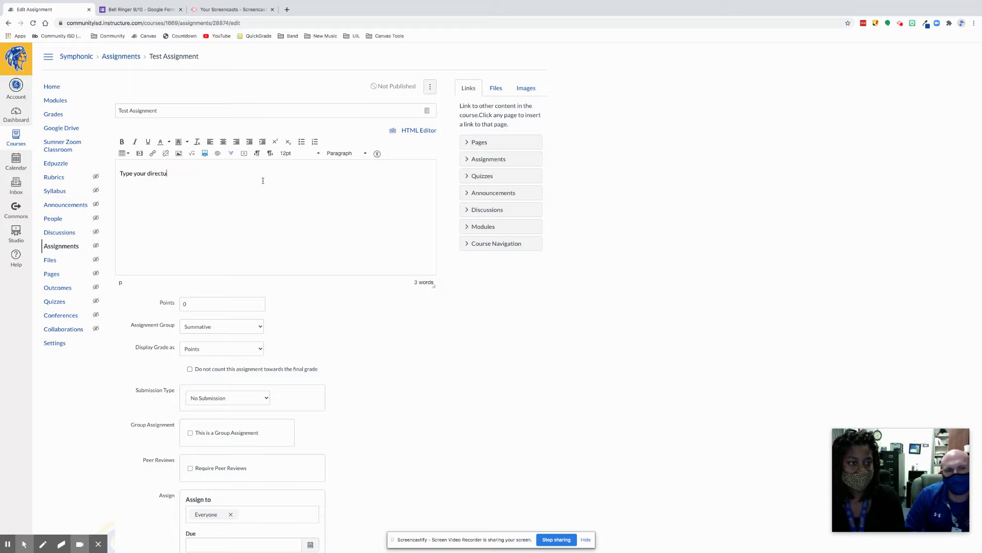
type("ons ")
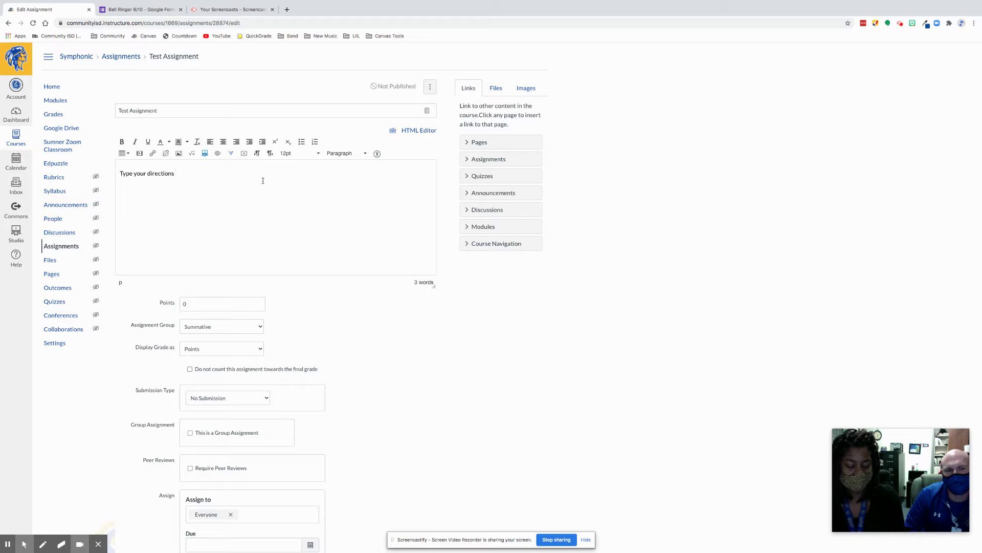
type("here.")
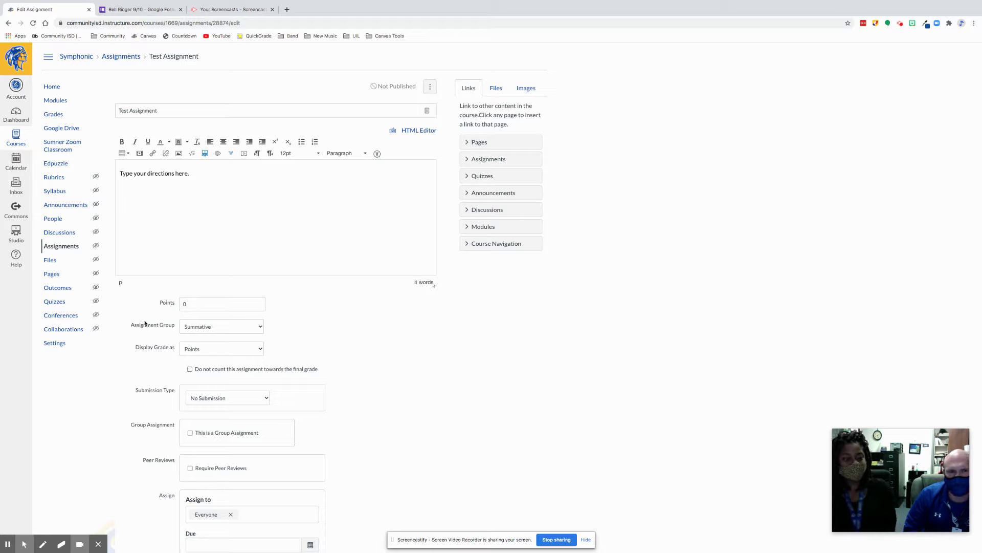
left_click(188, 306)
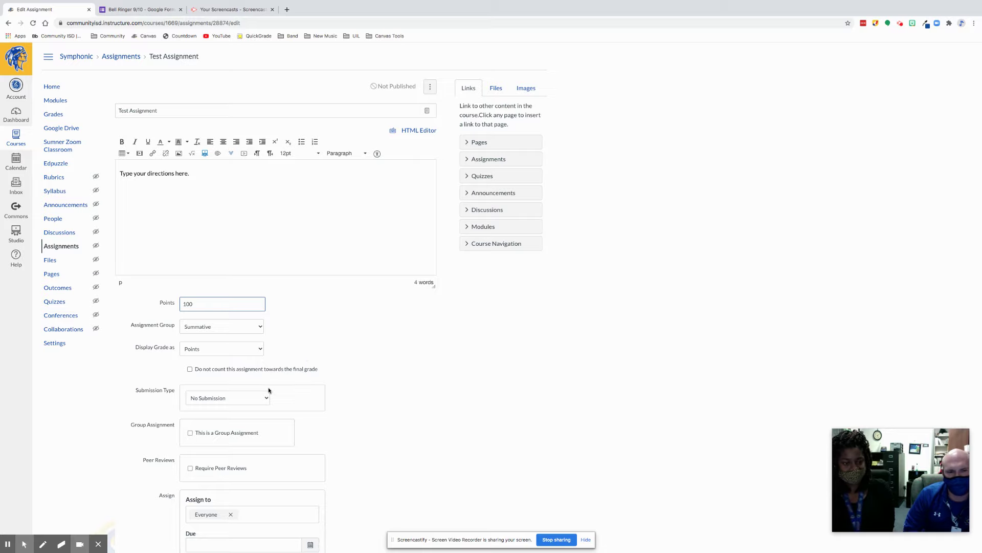
Step: Set the submission type to Online, allowing File Uploads and Text Entry
left_click(255, 395)
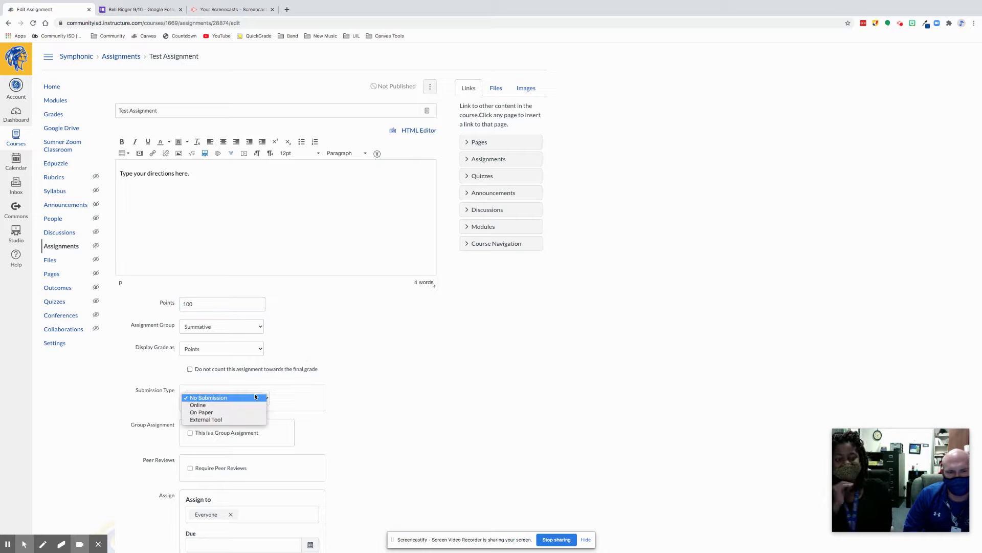
left_click(209, 405)
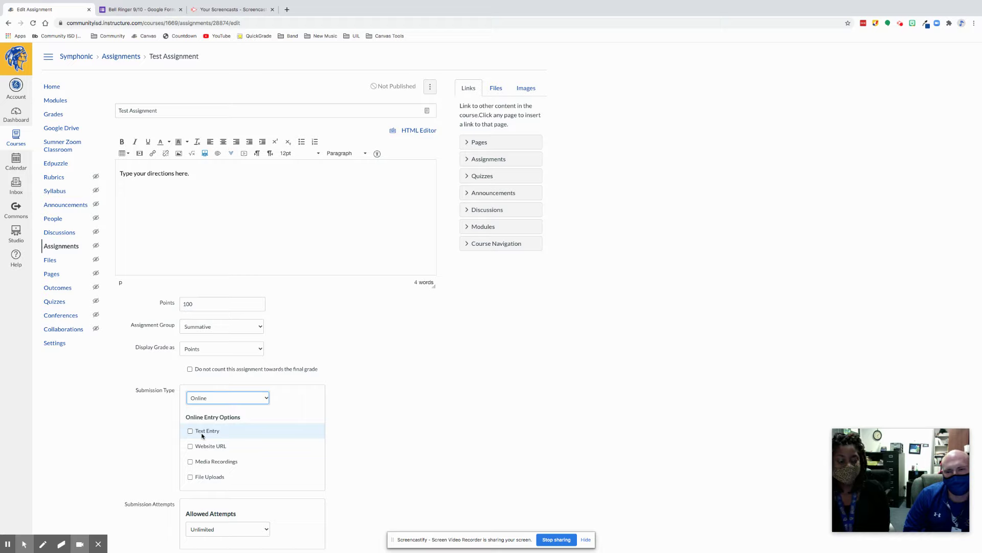
left_click(190, 477)
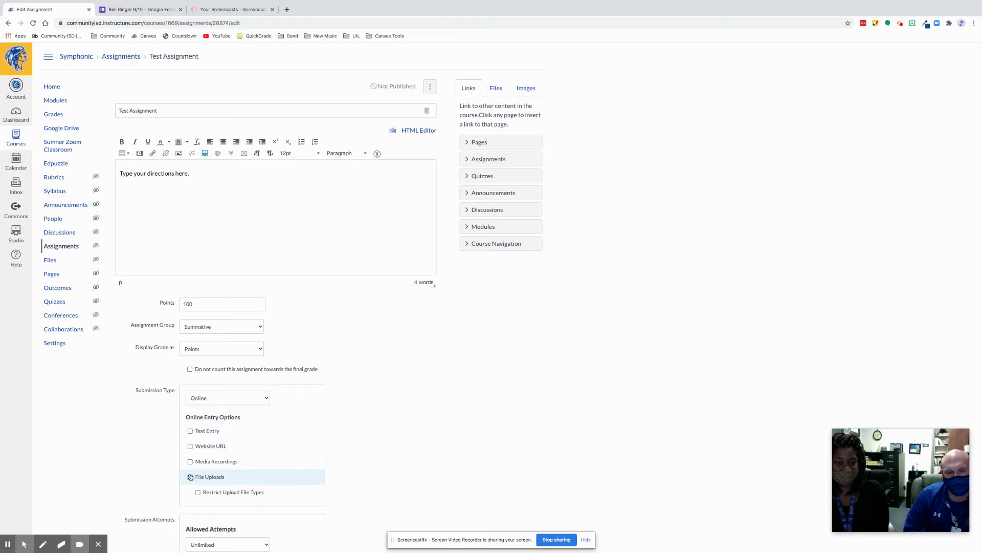
left_click(191, 432)
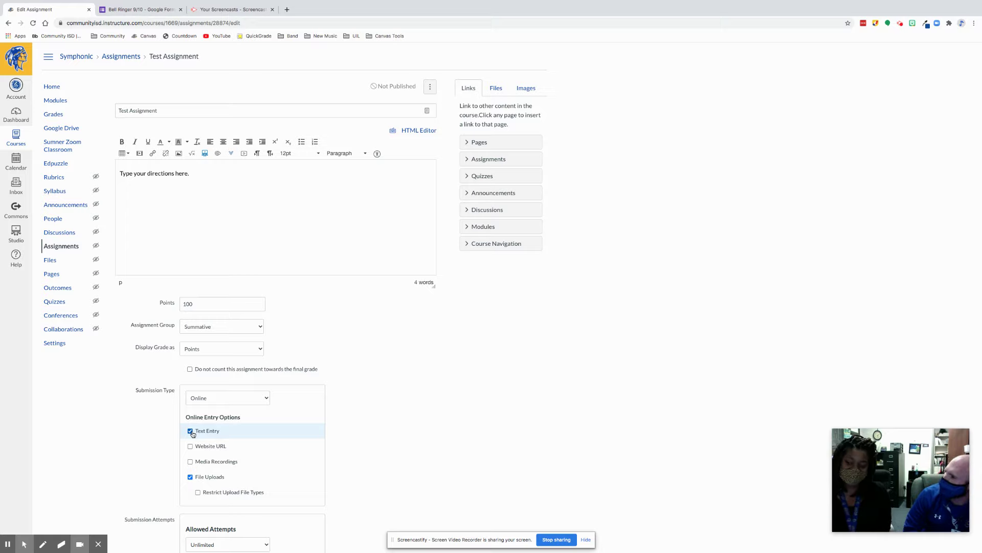
left_click(383, 423)
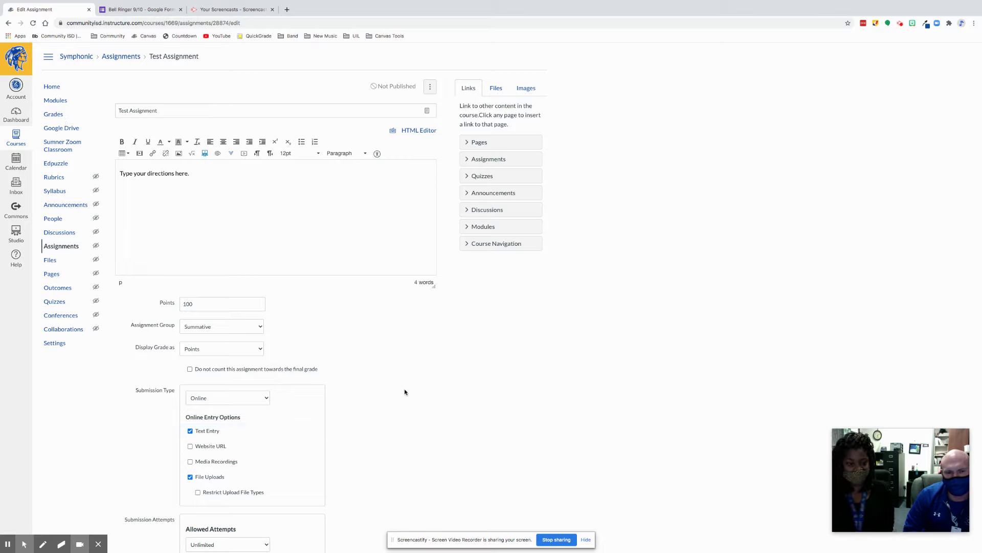
scroll(405, 392, "down", 5)
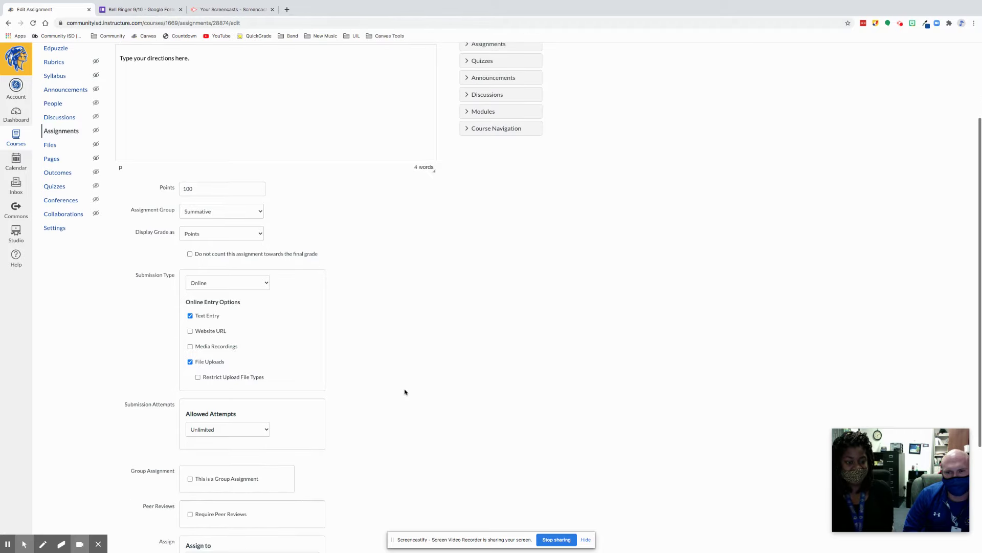
left_click(264, 368)
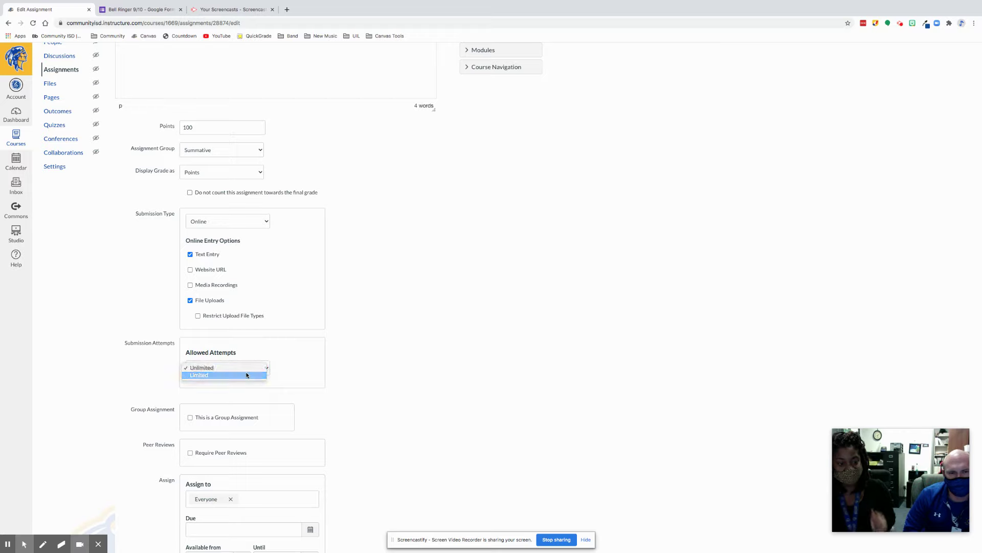
left_click(246, 375)
left_click(256, 397)
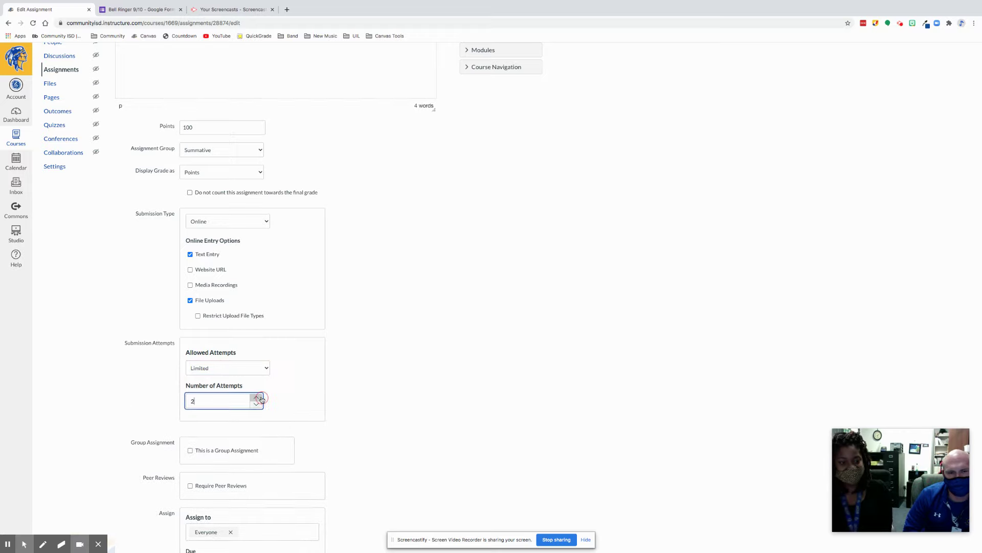
left_click(256, 397)
left_click(257, 397)
left_click(256, 397)
left_click(262, 369)
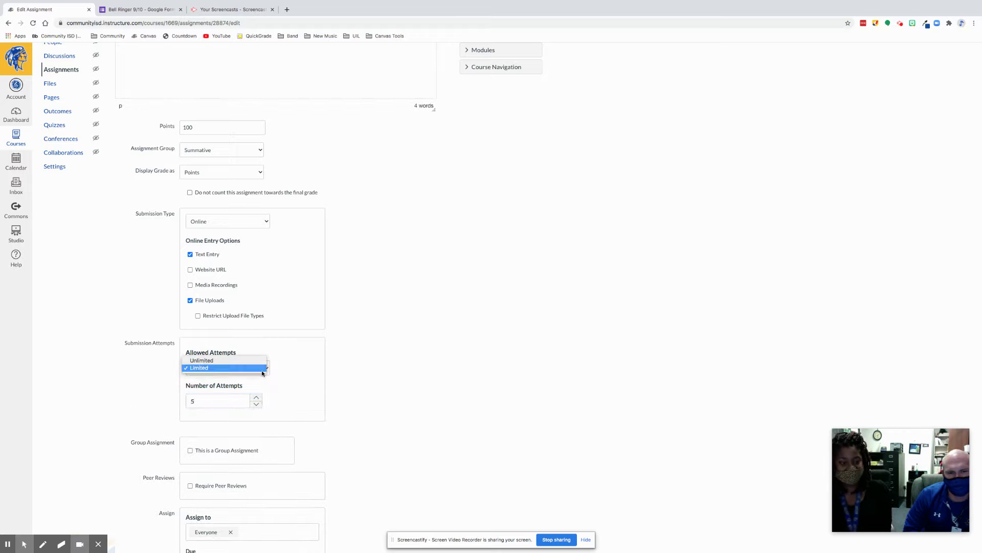
left_click(253, 363)
left_click(449, 372)
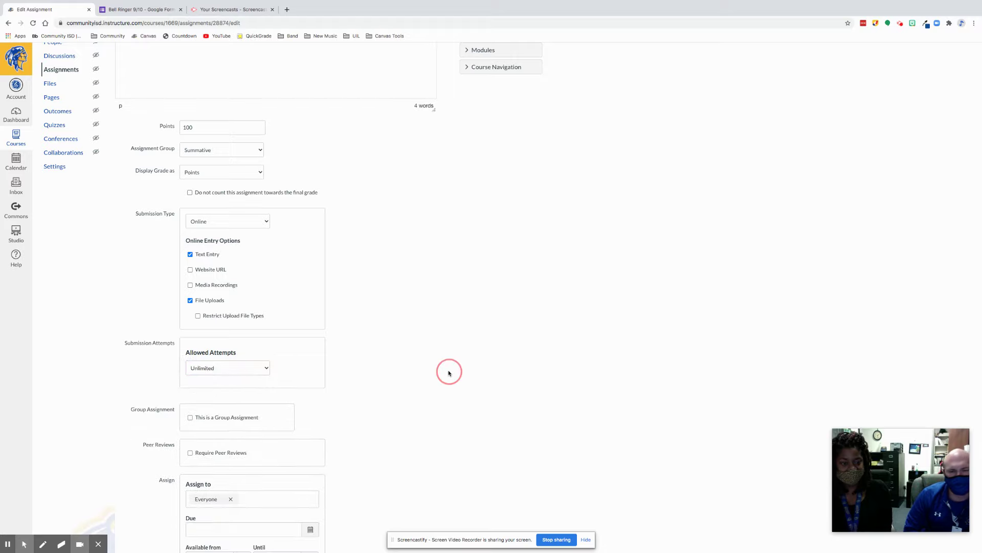
scroll(449, 373, "down", 3)
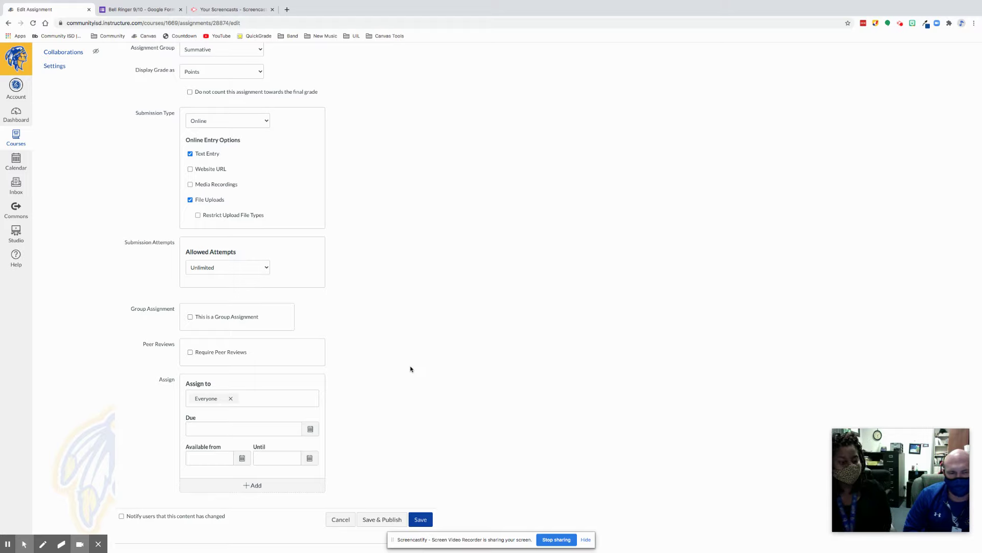
Step: Set Test Assignment's due date to Sep 14 at 11:59pm
left_click(213, 399)
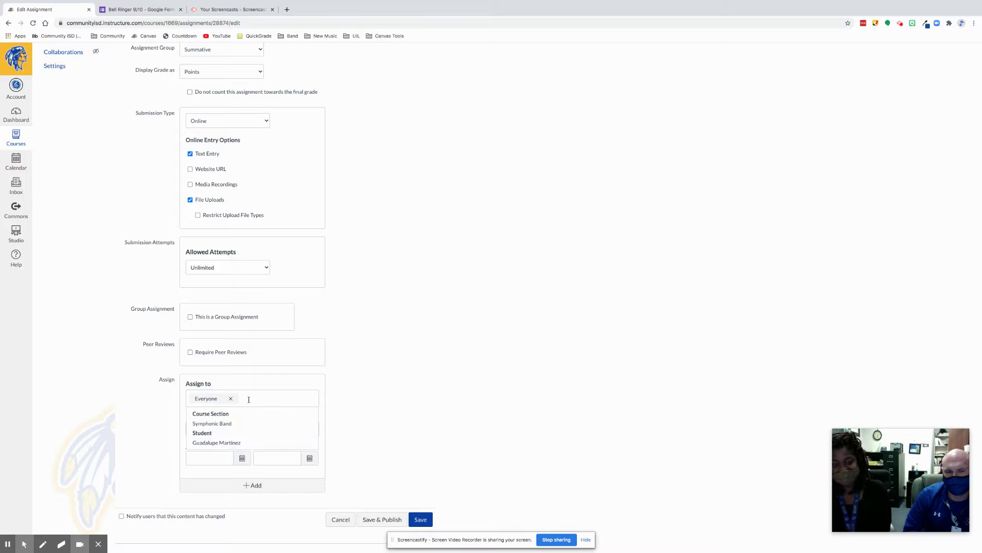
left_click(344, 380)
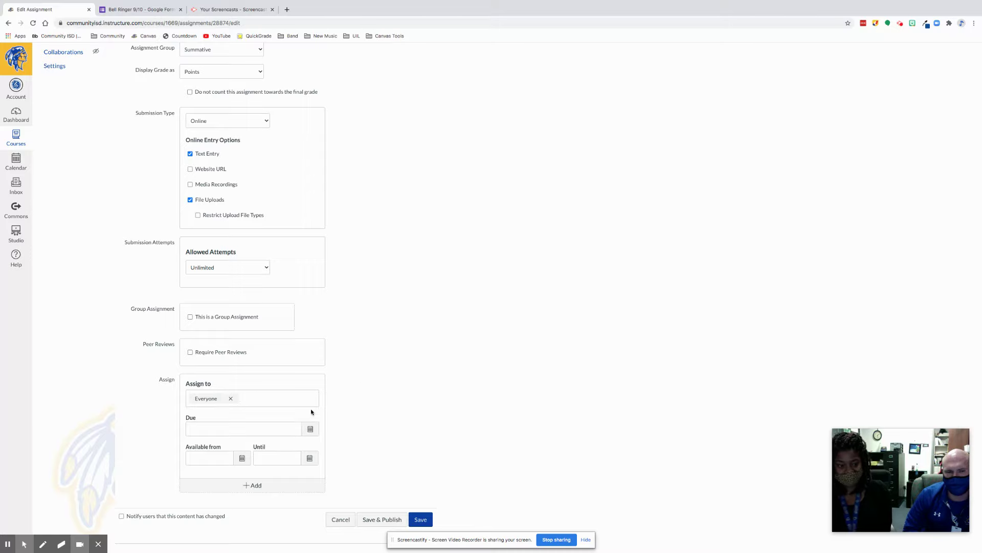
left_click(310, 430)
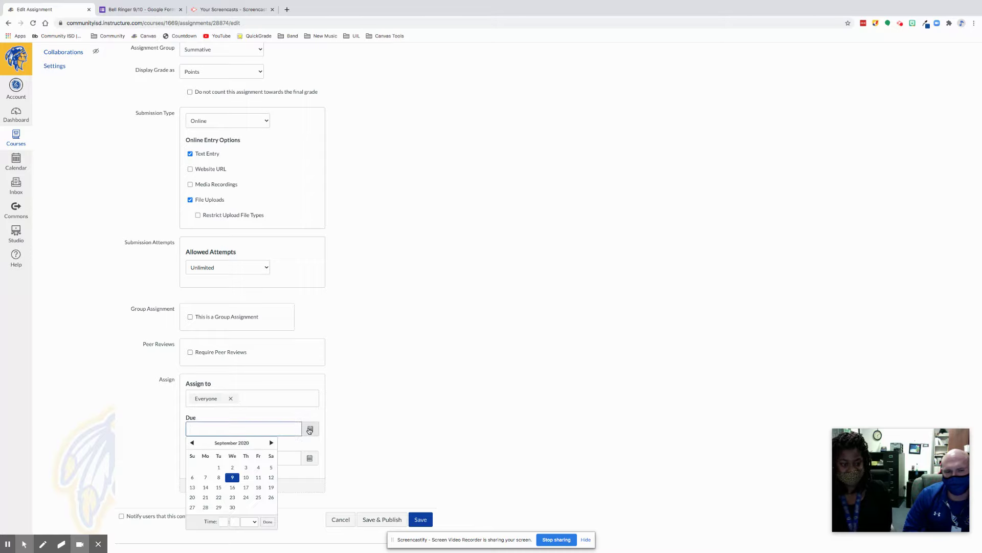
left_click(207, 487)
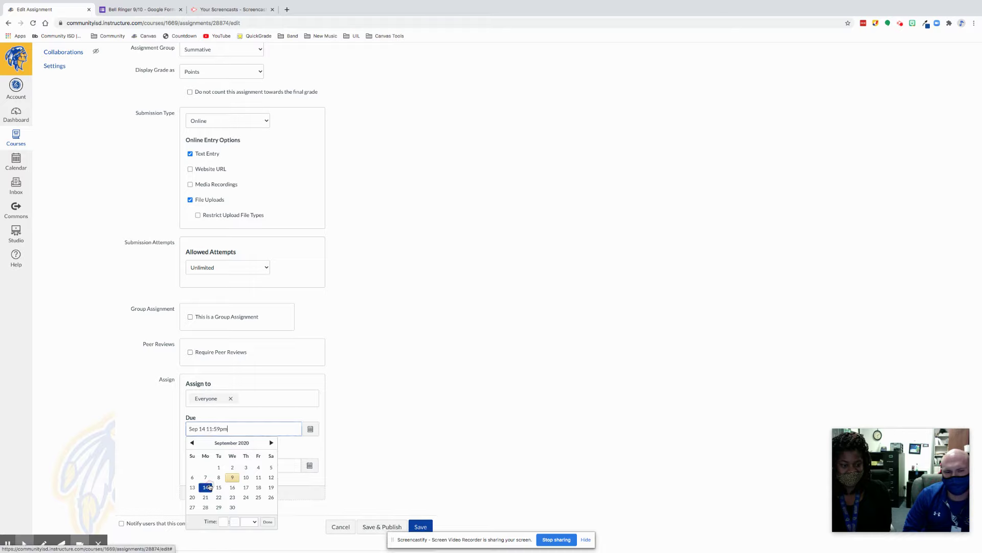
left_click(292, 452)
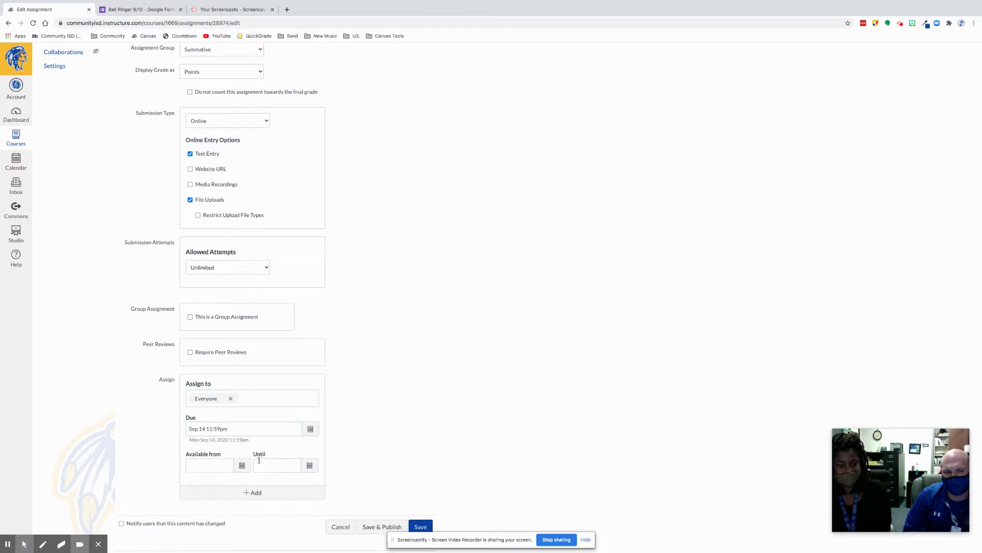
Step: Make it available from Sep 9 until Sep 14 at 11:59pm and save
left_click(241, 464)
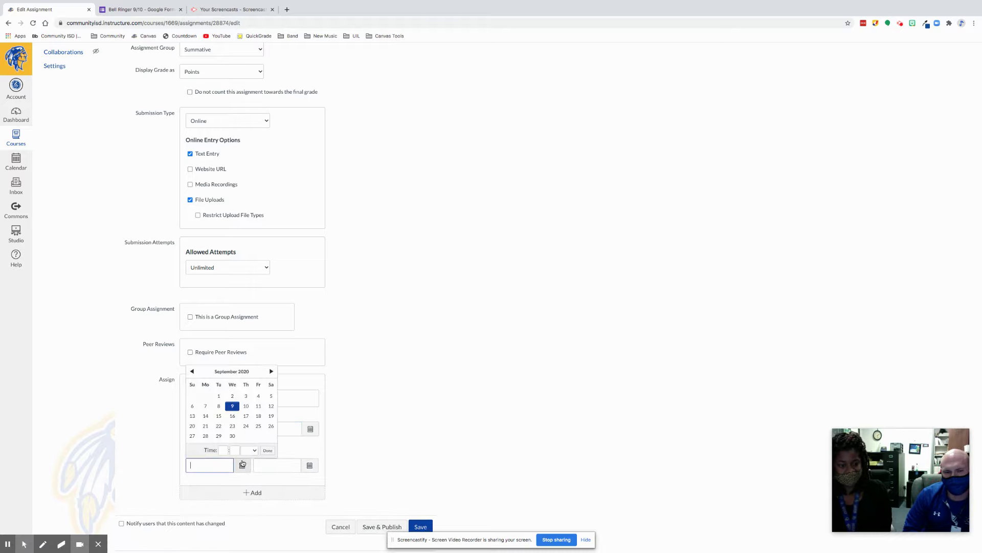
left_click(205, 415)
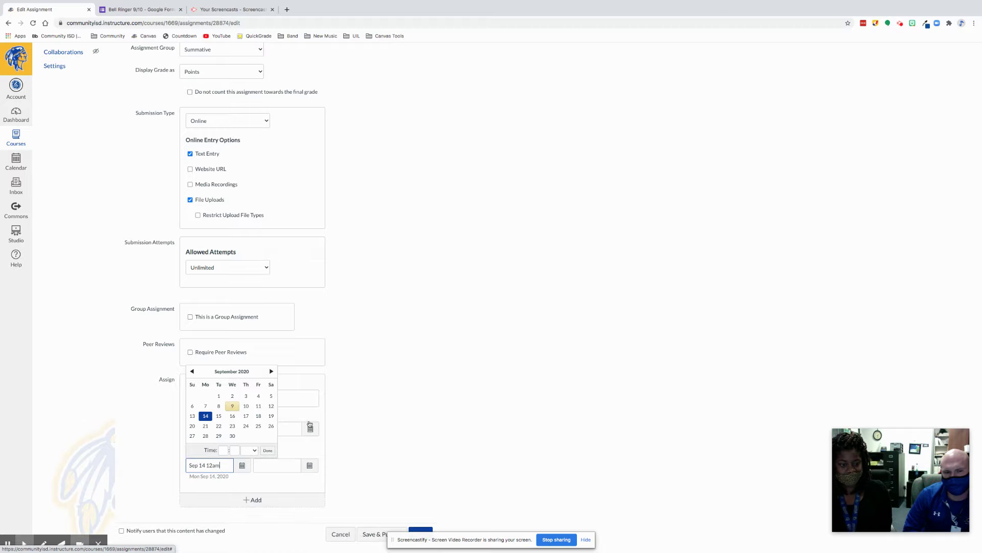
left_click(237, 406)
left_click(300, 446)
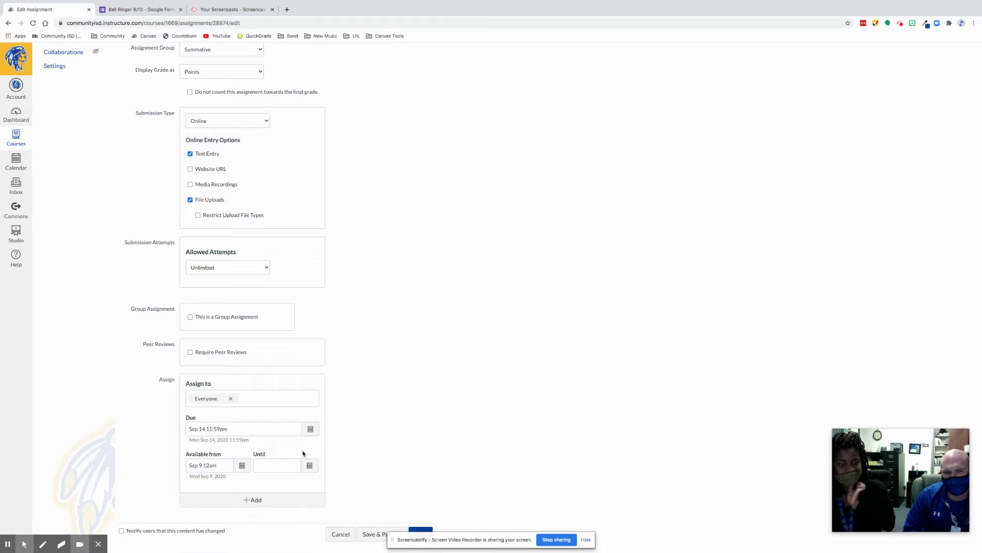
left_click(310, 465)
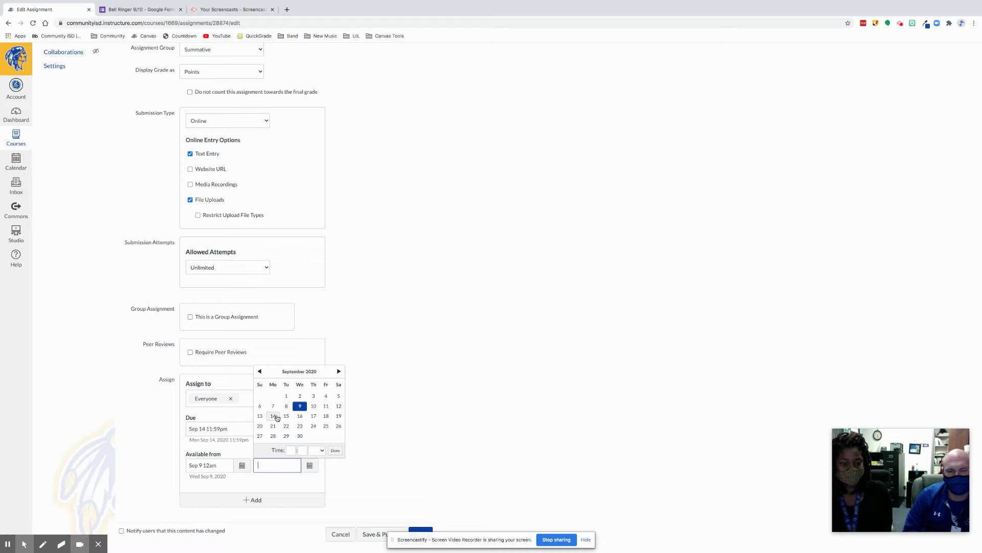
left_click(274, 416)
left_click(428, 423)
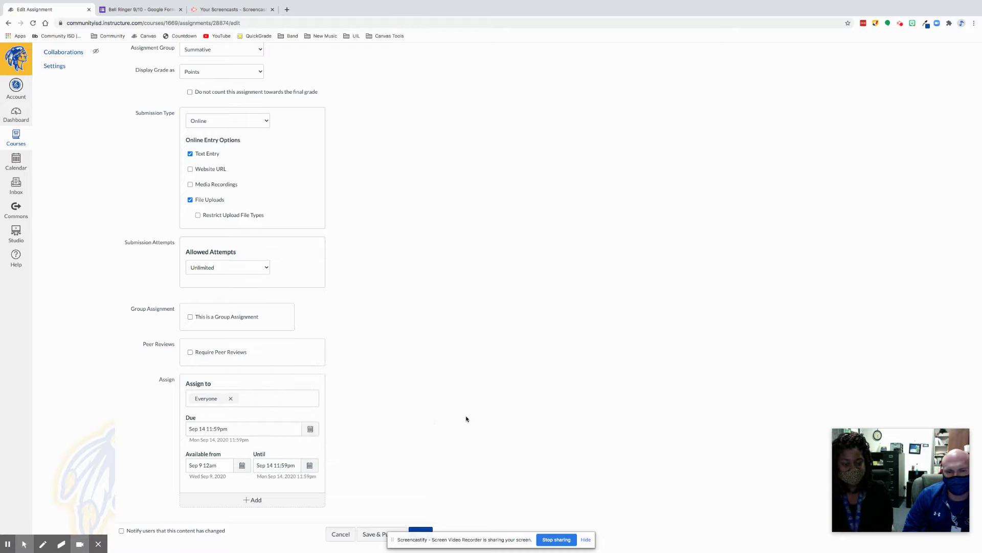
left_click(429, 530)
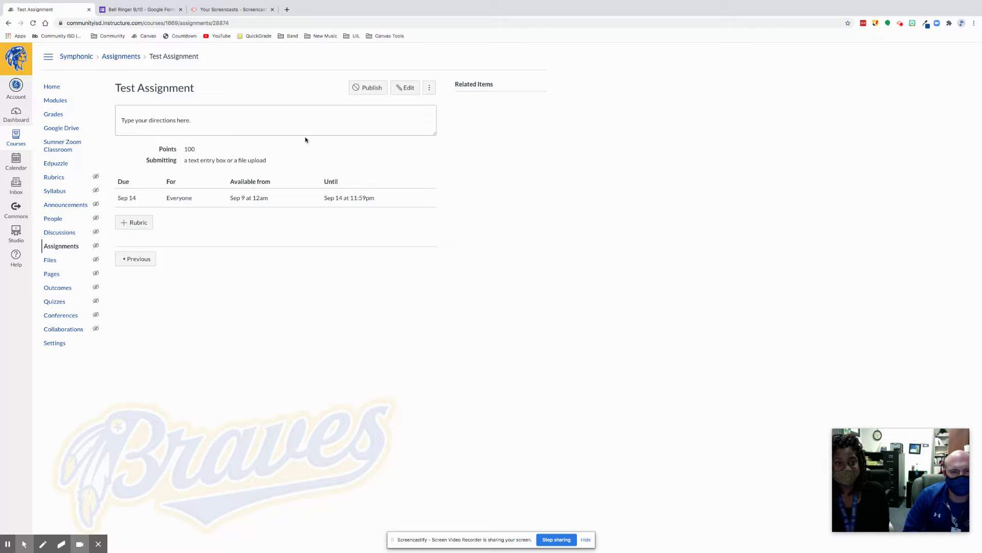
Step: Publish Test Assignment, confirm it in the Week 3 module, and enter Student View from Home
left_click(376, 89)
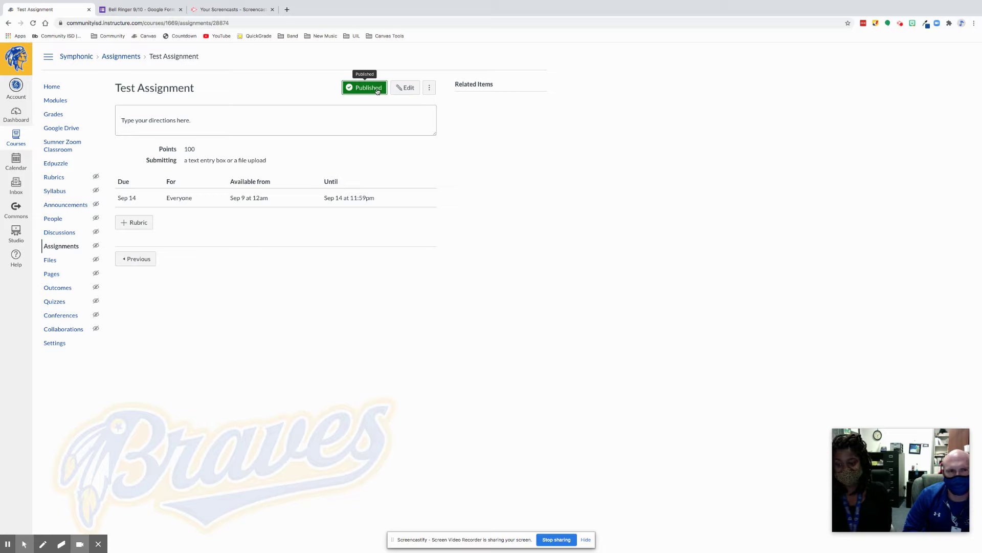
left_click(56, 90)
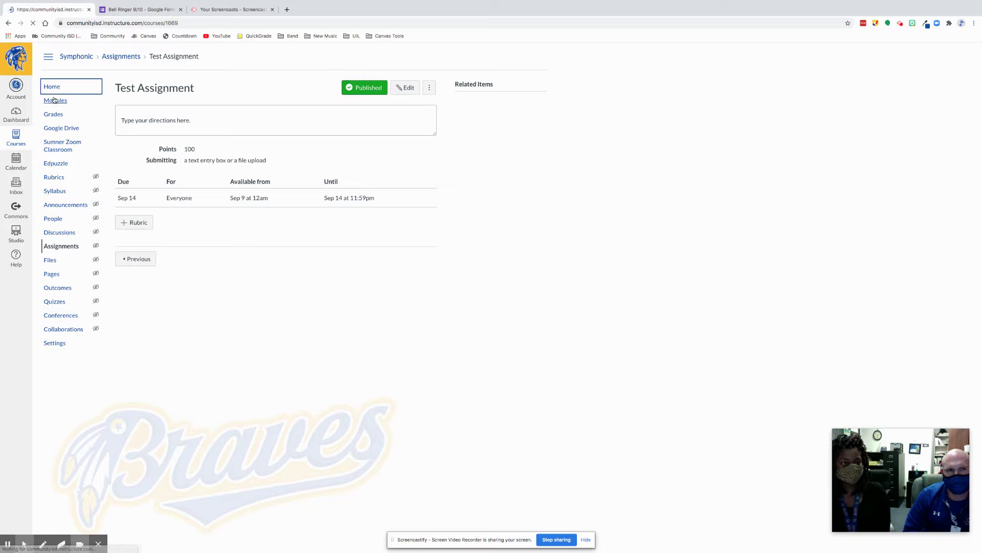
left_click(55, 100)
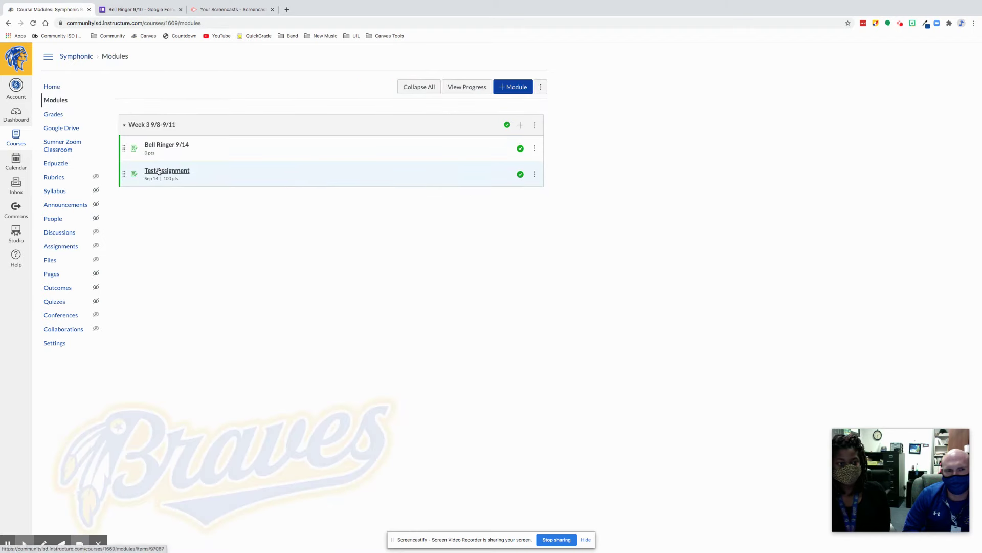
left_click(159, 171)
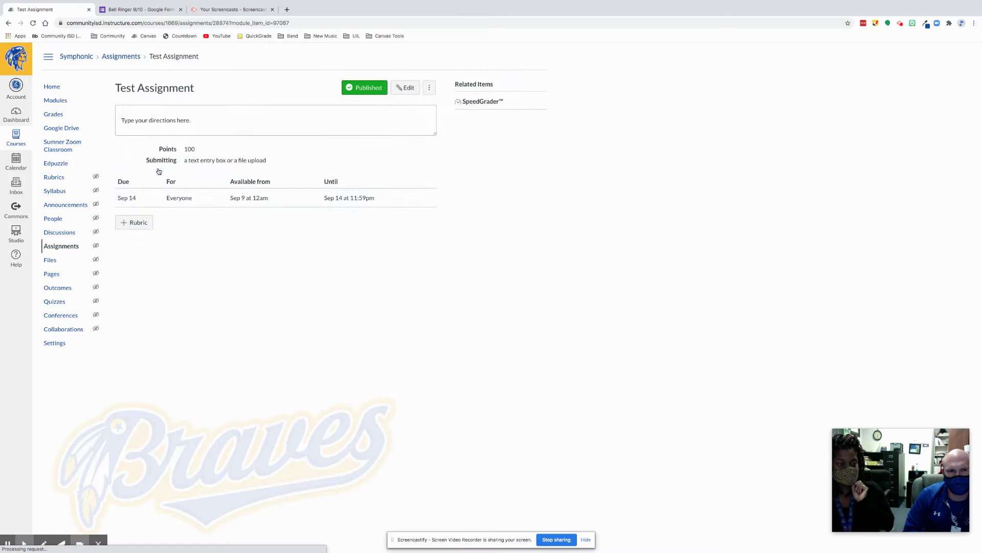
left_click(54, 90)
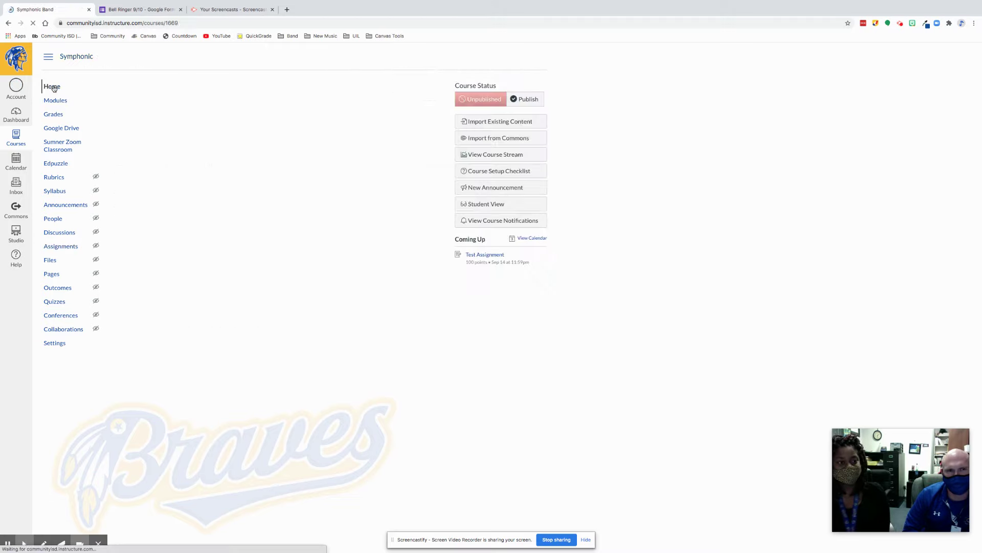
left_click(501, 221)
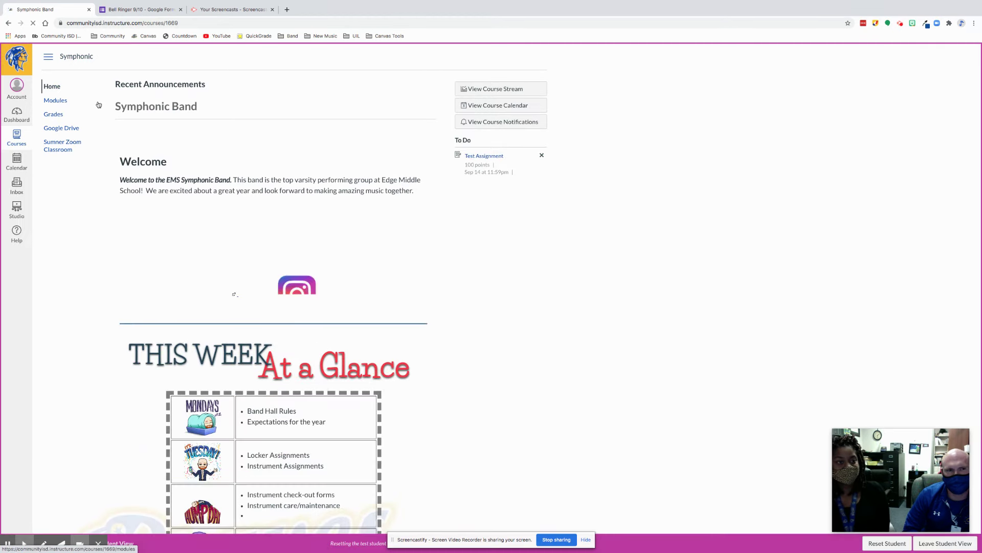
Step: As a student, open Test Assignment from Modules and start a Text Entry submission
left_click(61, 101)
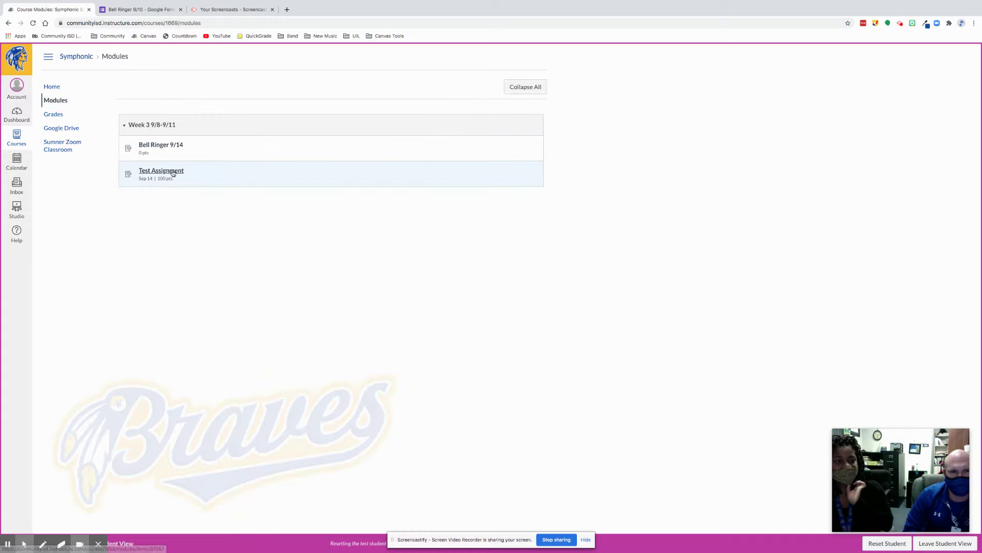
left_click(172, 172)
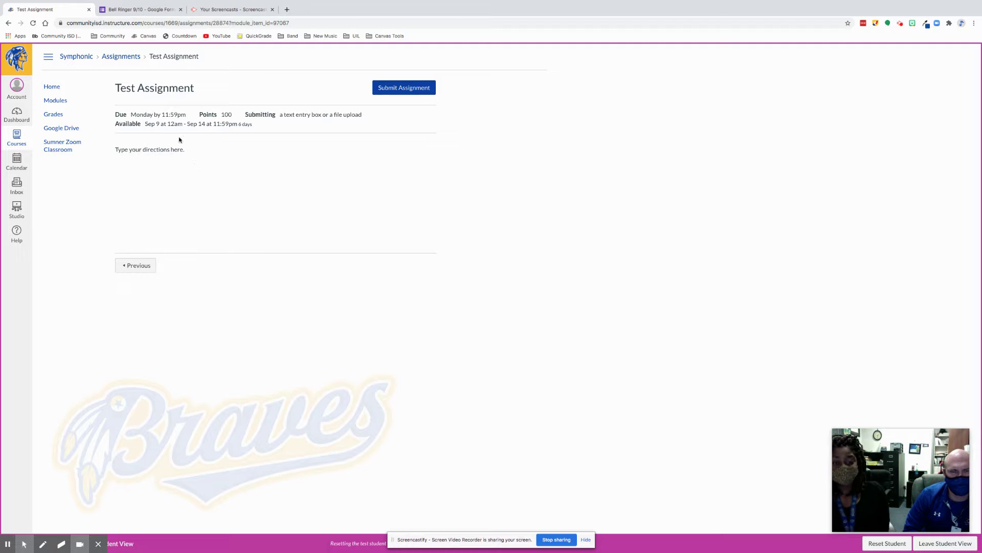
left_click(415, 88)
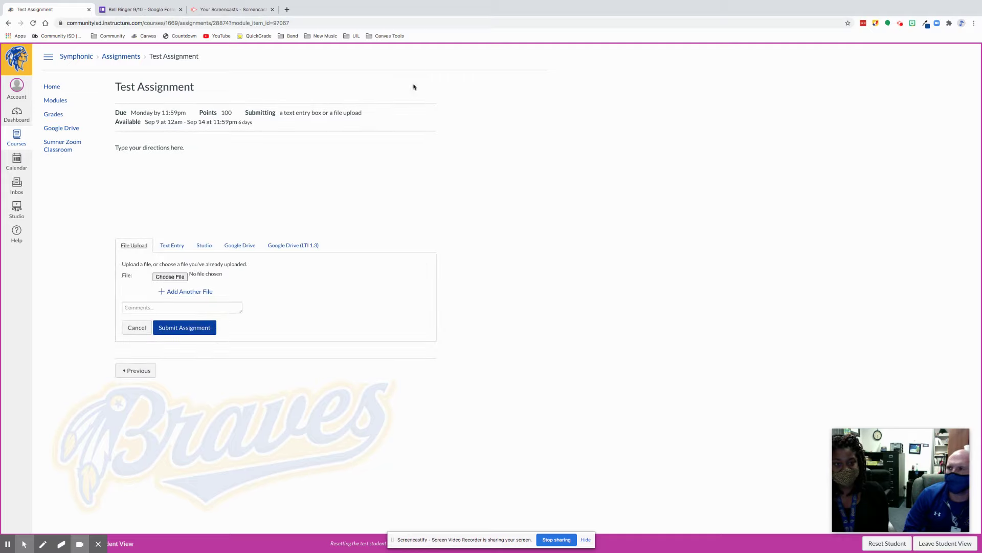
left_click(173, 246)
left_click(275, 368)
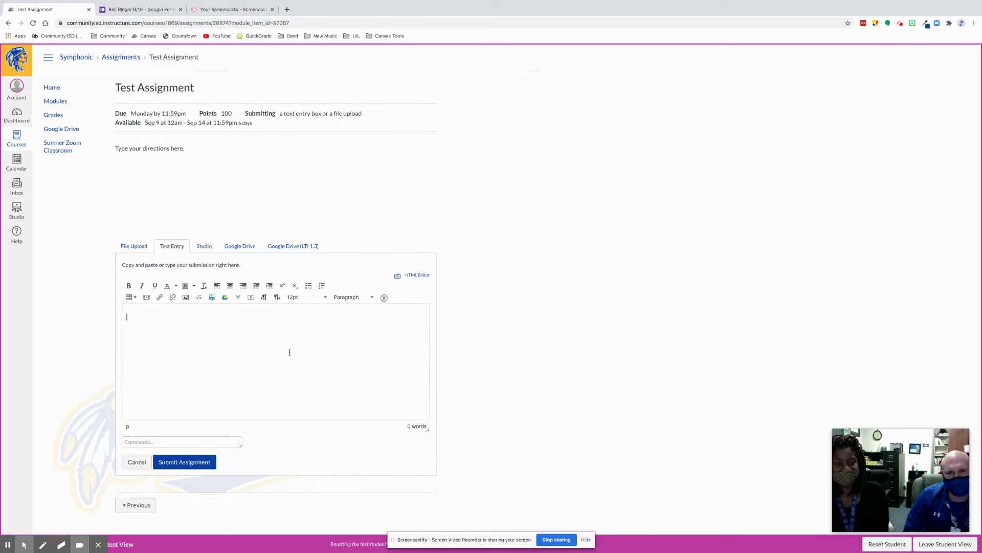
Step: Try the Google Drive, File Upload and Studio submission options, ending on Text Entry
left_click(240, 247)
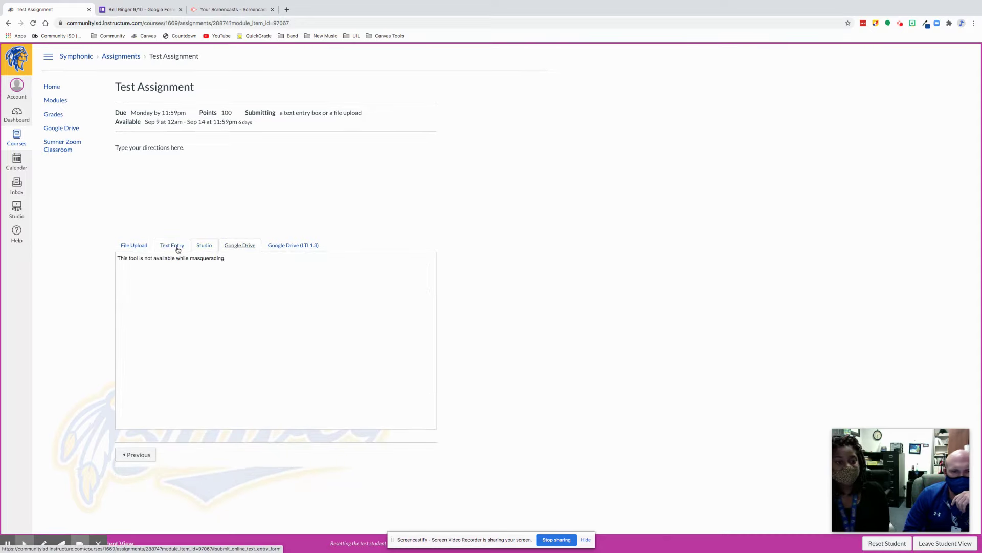
left_click(143, 243)
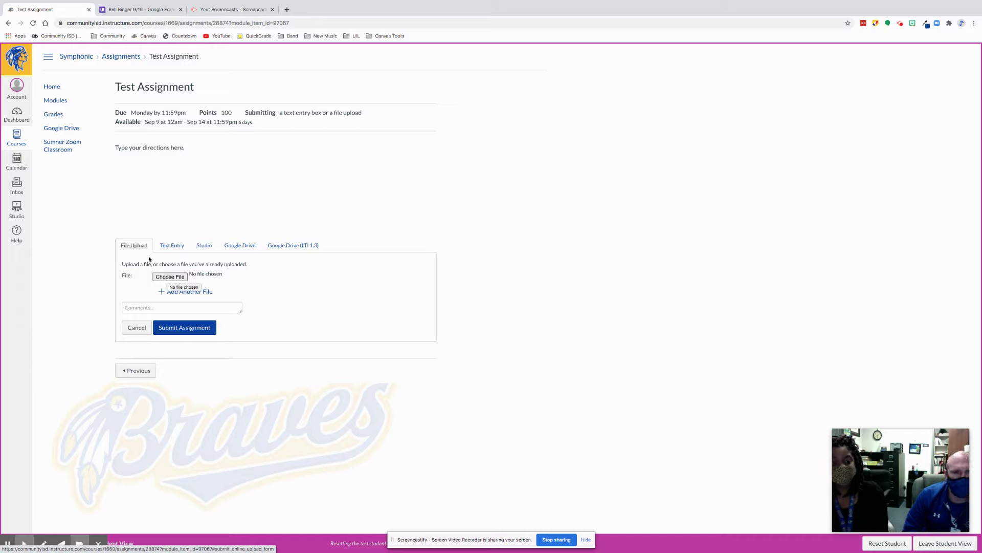
left_click(229, 247)
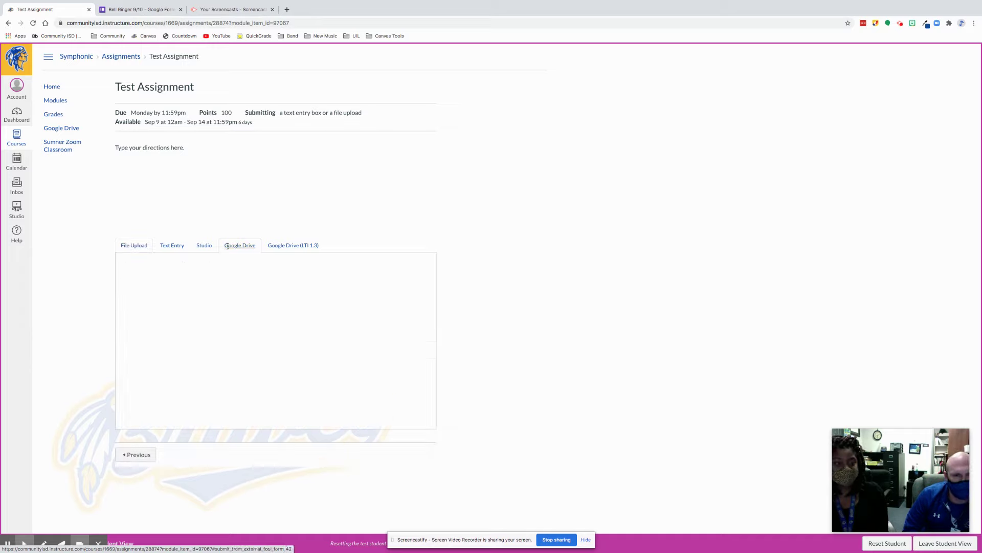
left_click(208, 245)
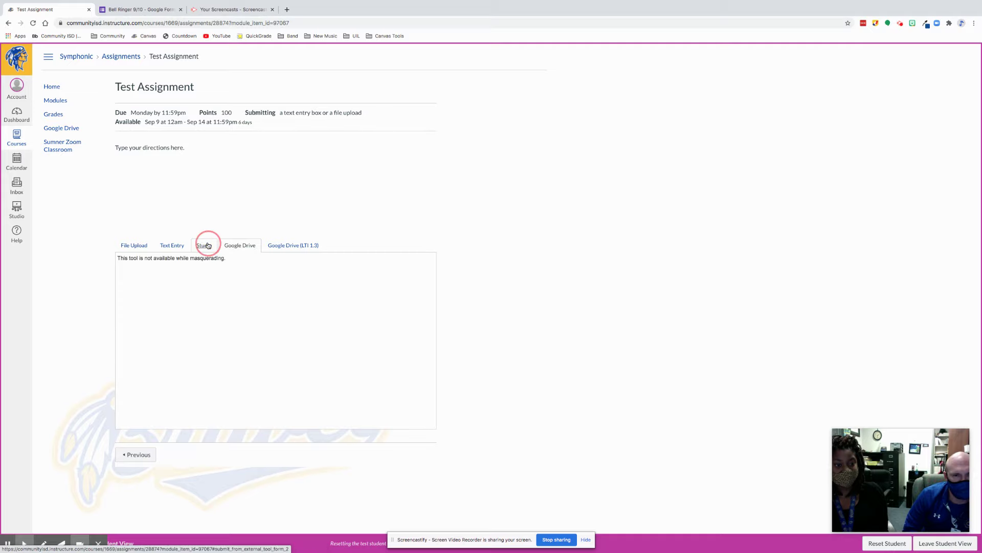
left_click(179, 246)
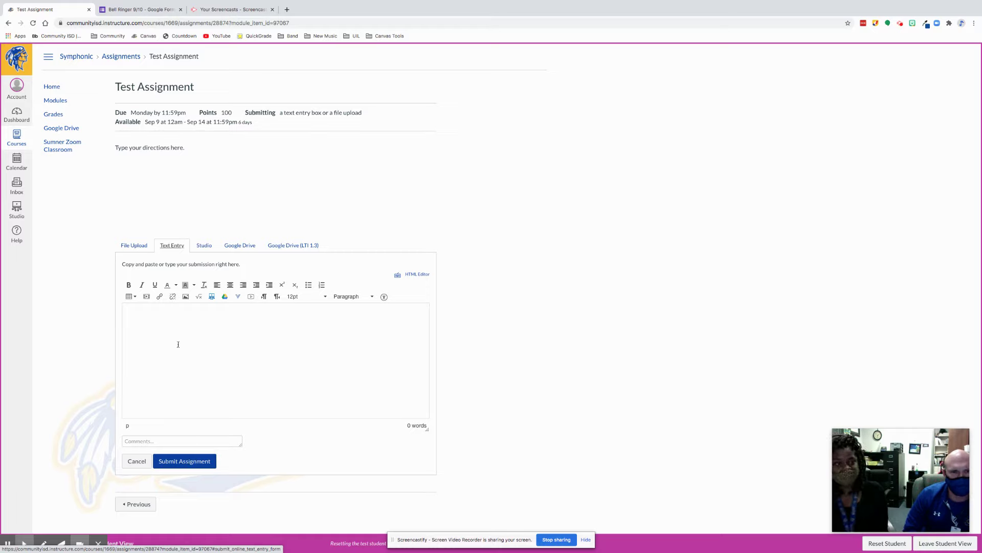
Step: Leave the unsubmitted assignment for the course home, then revisit Modules and Home
left_click(57, 90)
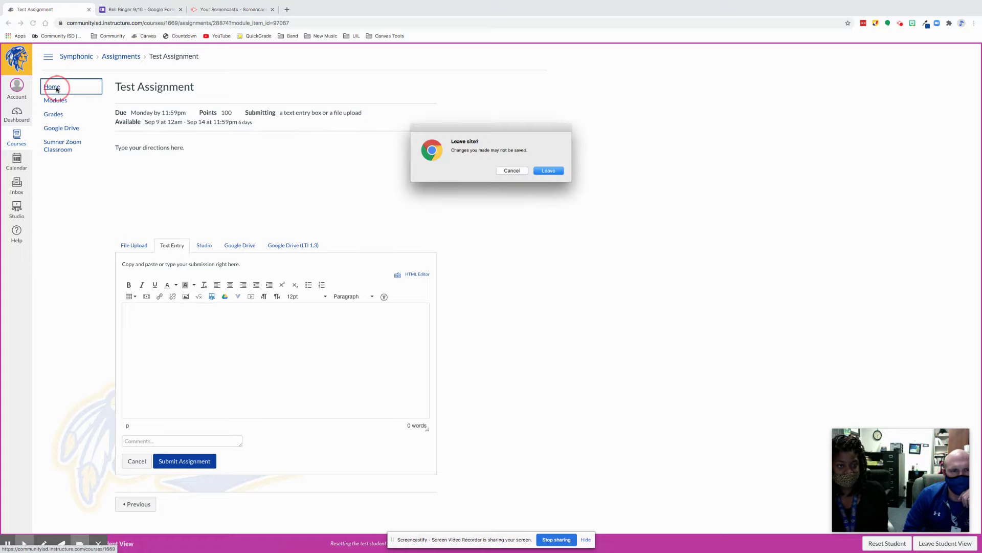
left_click(546, 170)
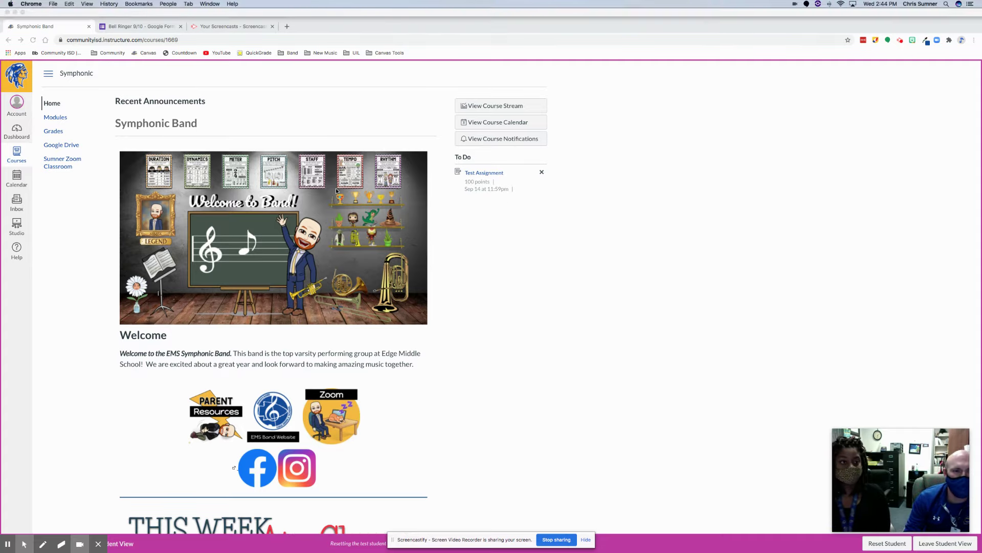
left_click(59, 102)
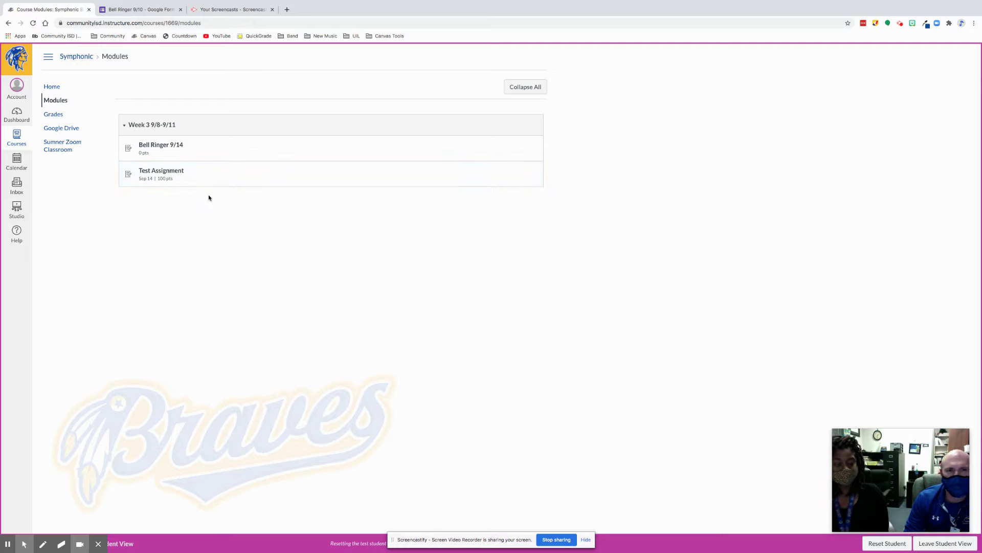
left_click(52, 87)
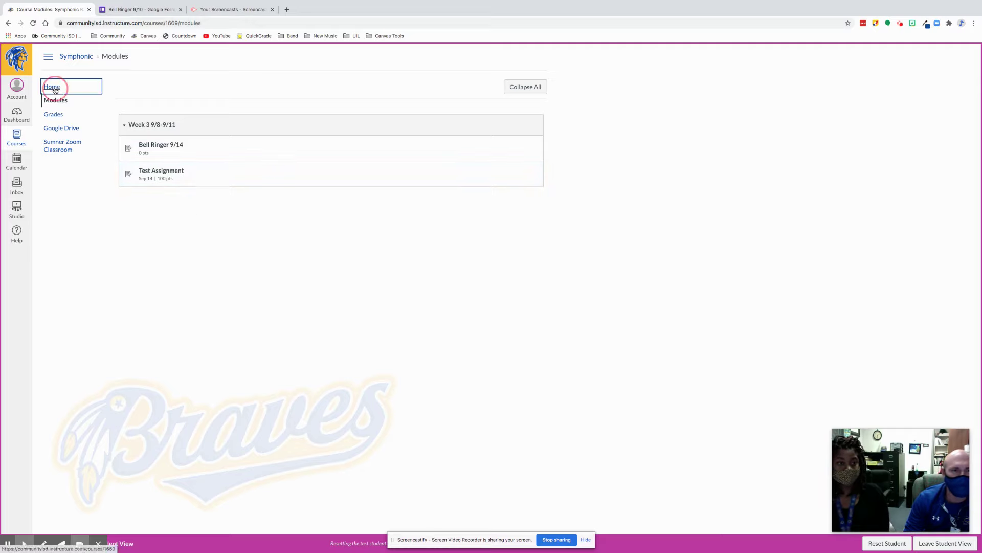